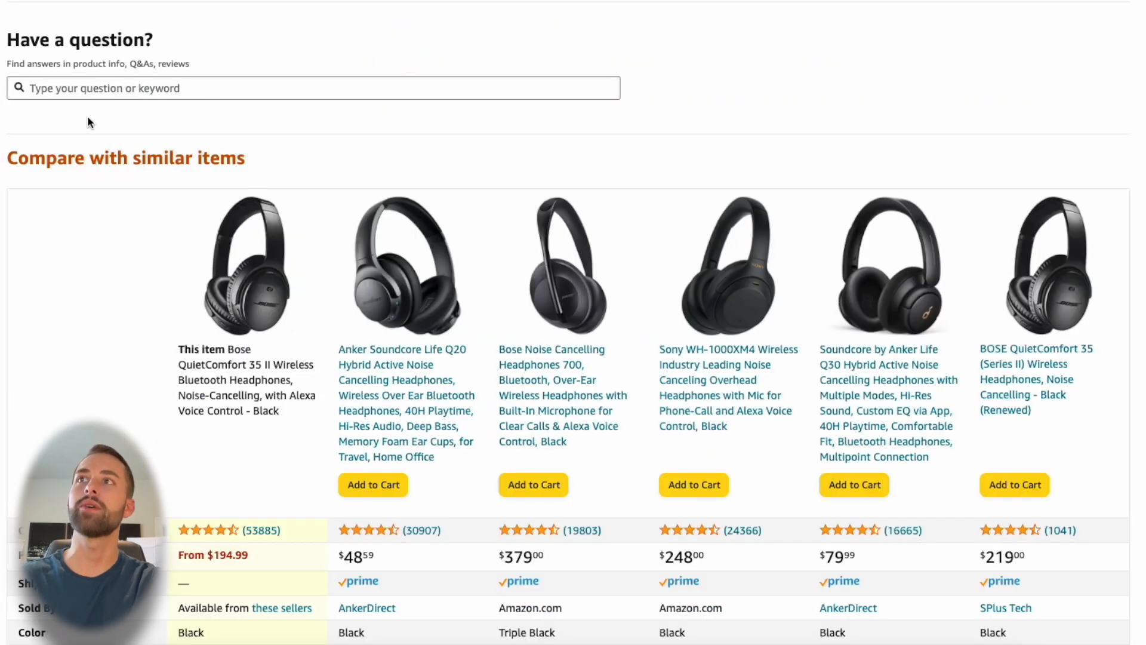
Step: Examine the Bose QuietComfort 35 II product page, including its similar-items comparison, related products, feature bullets and customer questions
scroll(573, 323, "down", 5)
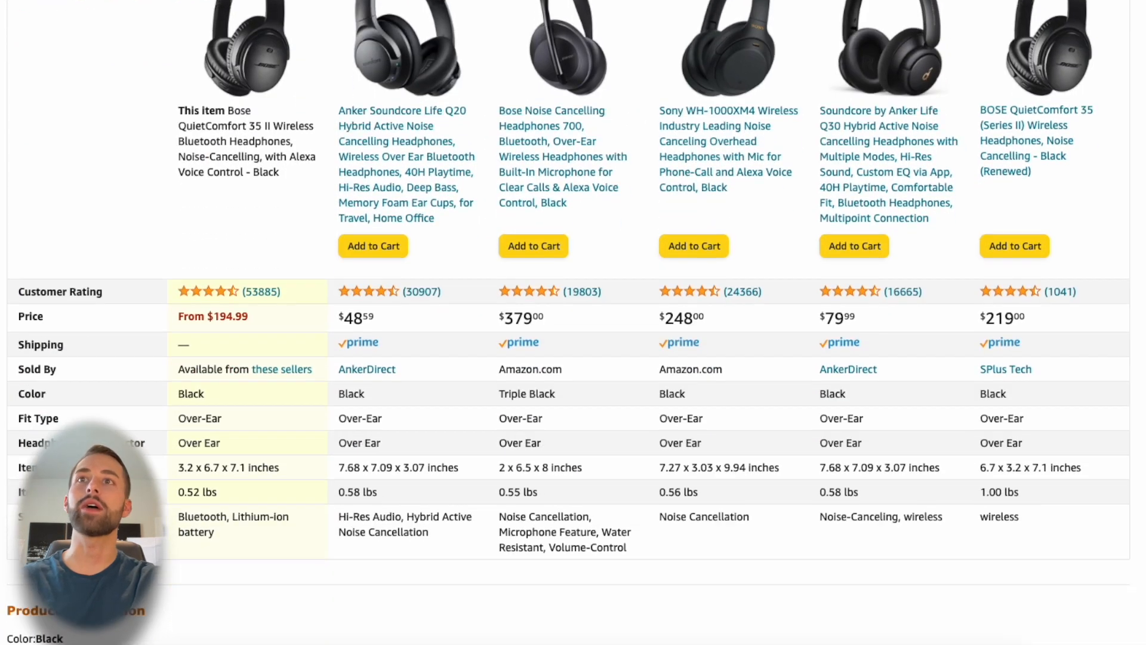
scroll(573, 322, "up", 15)
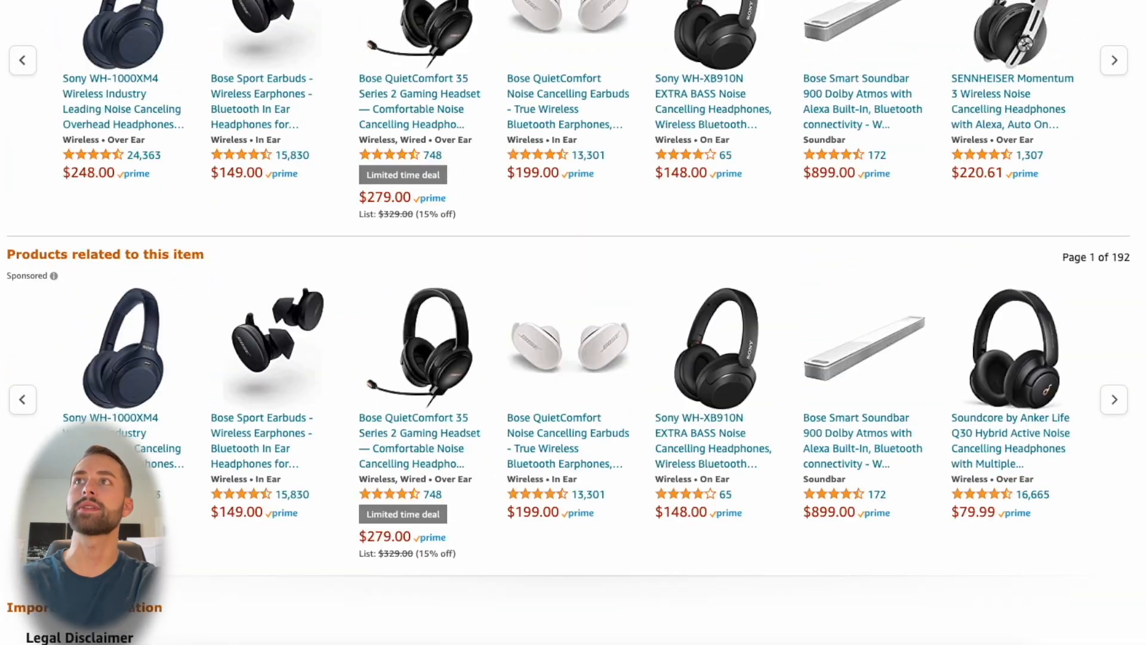
scroll(573, 322, "up", 7)
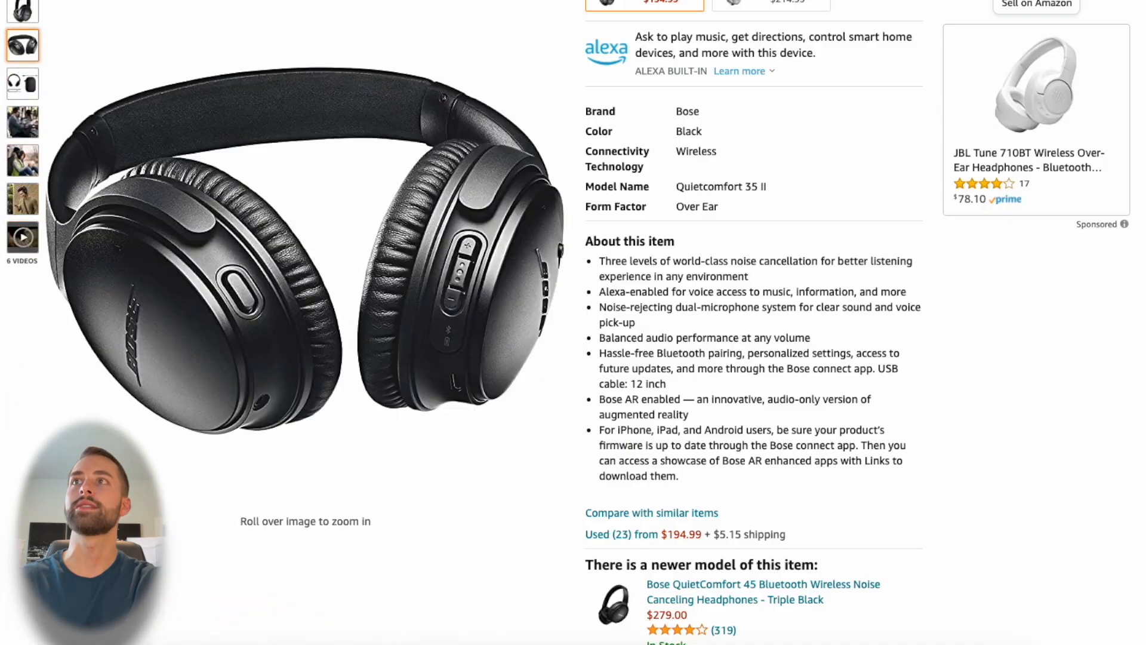
scroll(573, 322, "down", 13)
scroll(573, 322, "down", 20)
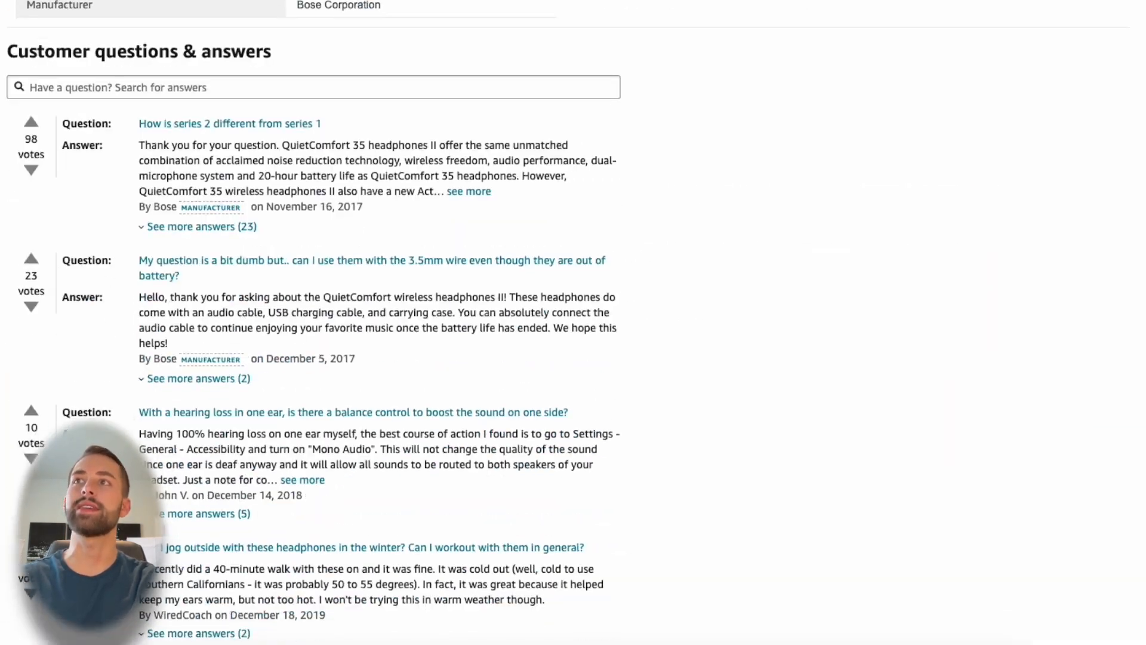
scroll(24, 96, "up", 15)
scroll(24, 95, "down", 5)
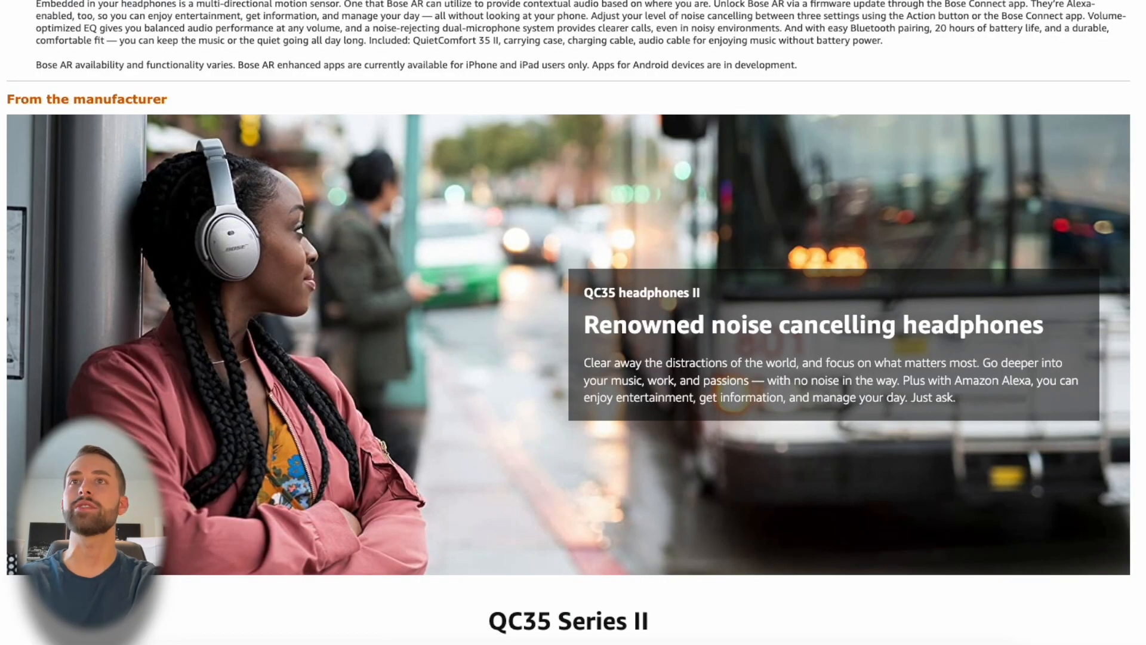
Step: Examine the manufacturer's A+ content for the Bose headphones, including the video, image hotspots, app section, Alexa carousel and comparison chart
scroll(468, 191, "down", 2)
scroll(617, 239, "down", 8)
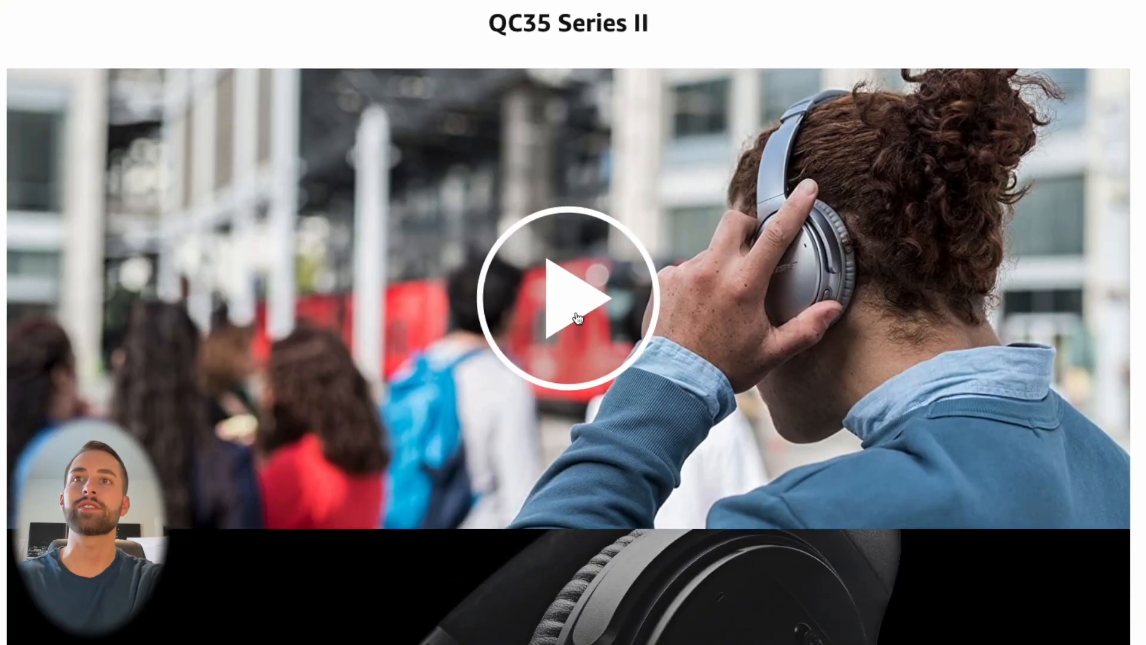
scroll(577, 317, "down", 6)
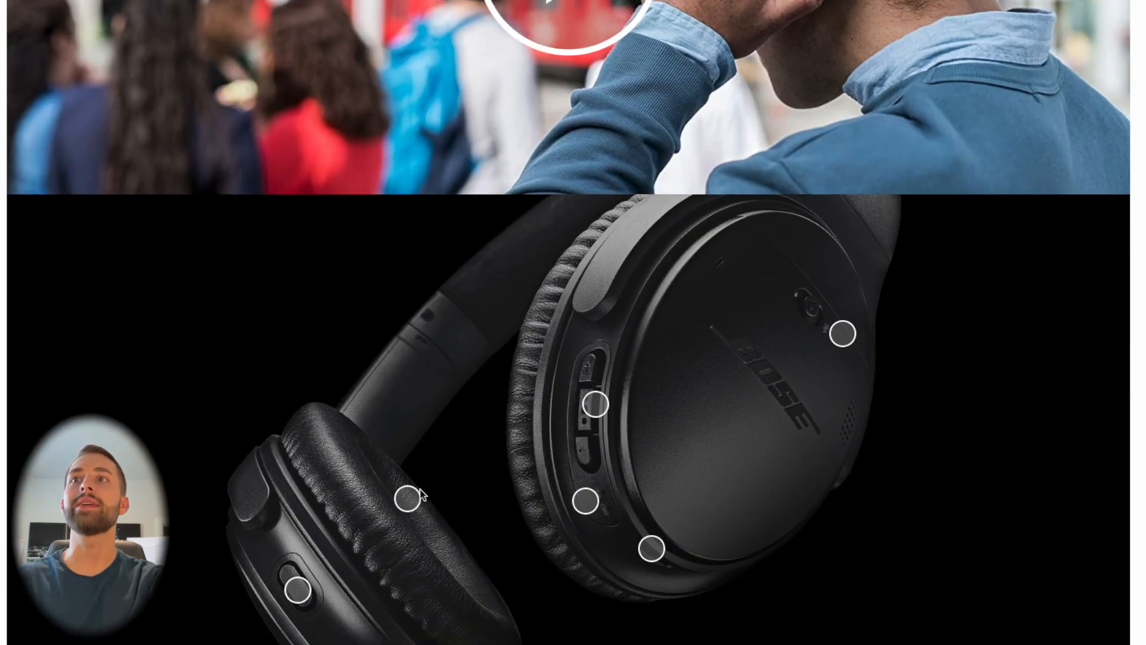
left_click(409, 497)
left_click(595, 404)
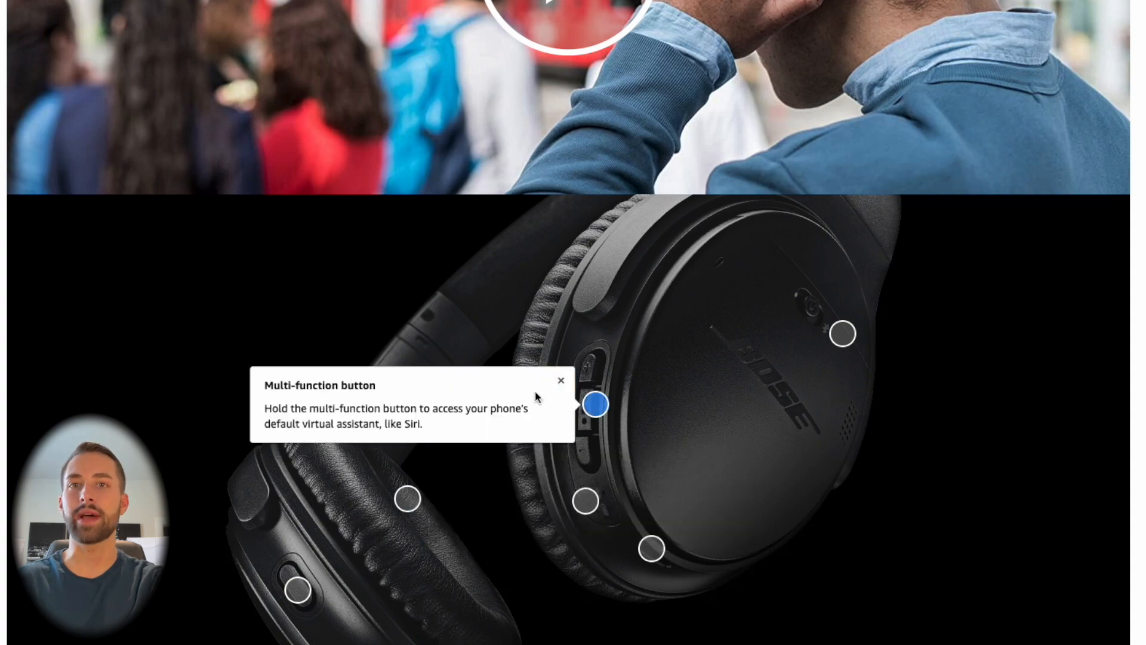
scroll(537, 396, "down", 11)
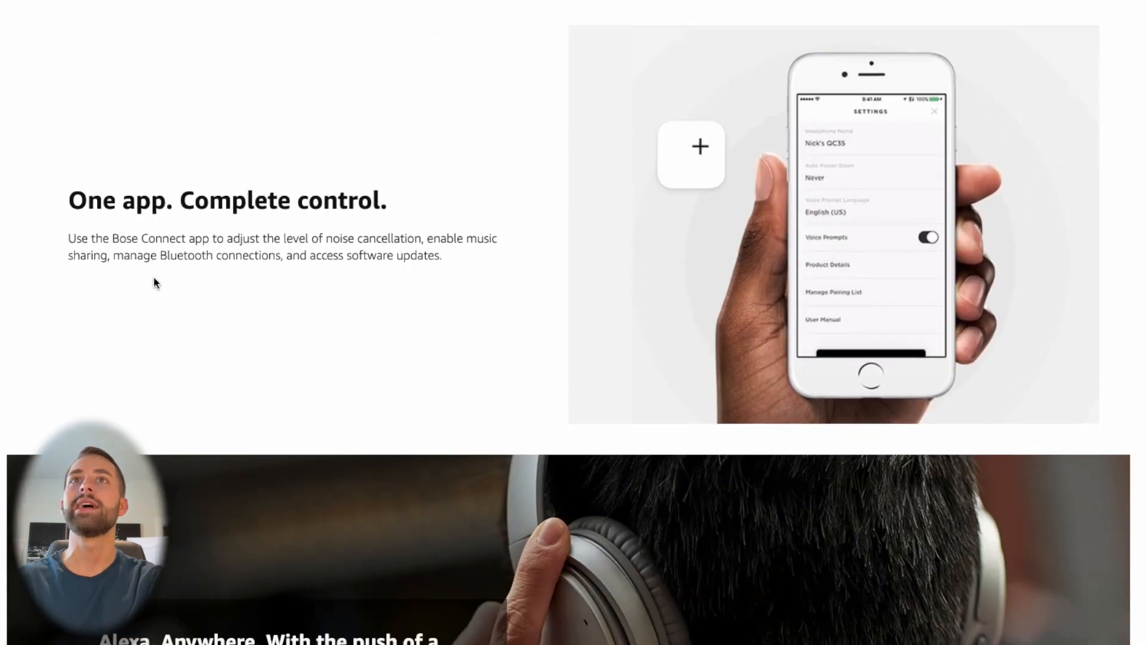
scroll(135, 274, "down", 4)
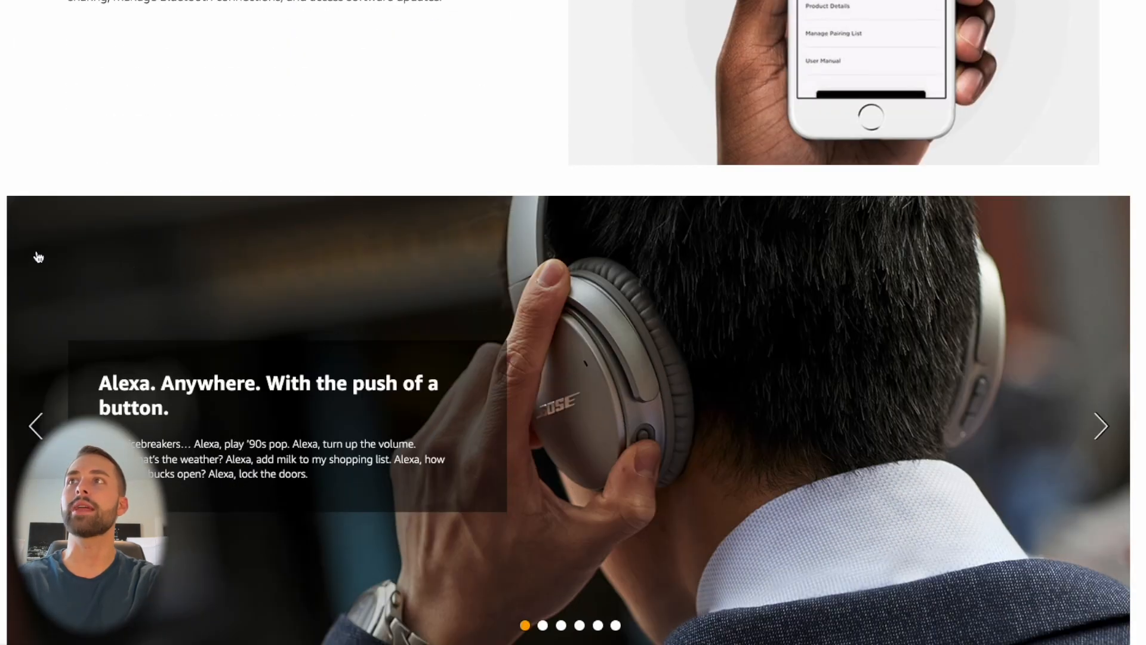
scroll(6, 249, "down", 4)
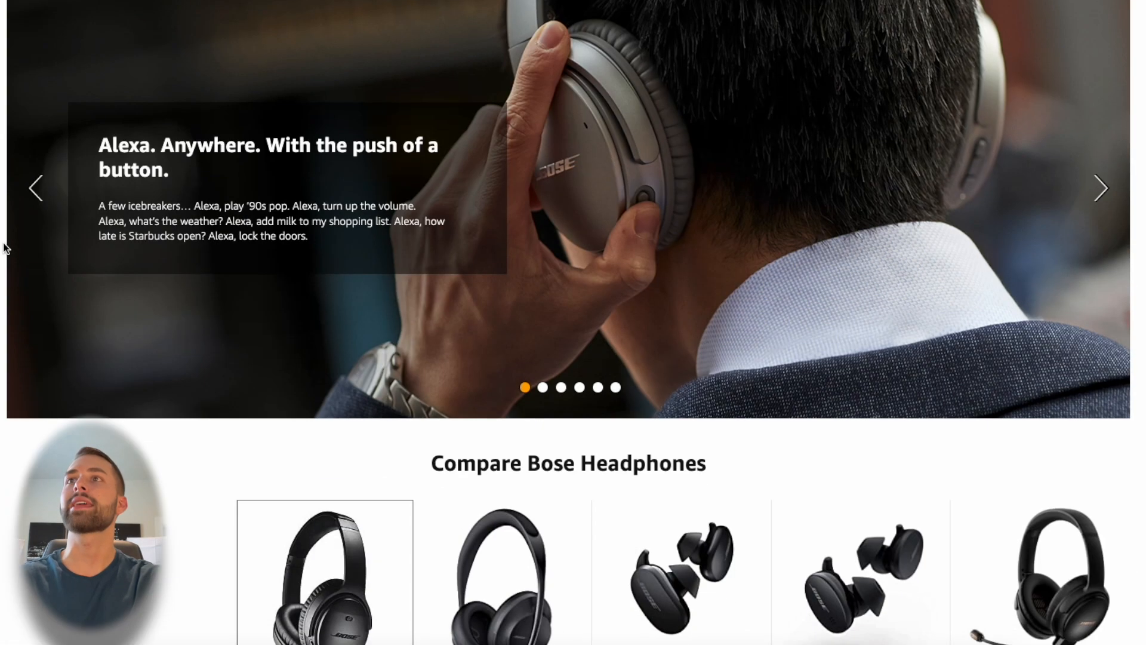
scroll(5, 248, "up", 1)
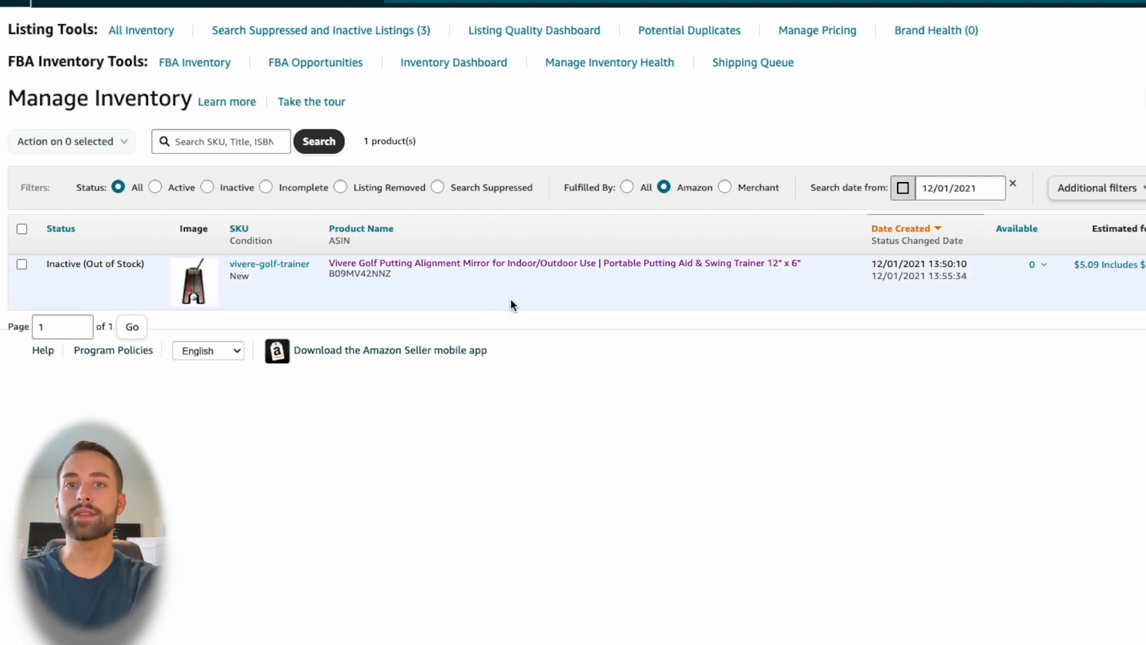
Step: Switch to Amazon Seller Central and open the A+ Content Manager
double_click(371, 273)
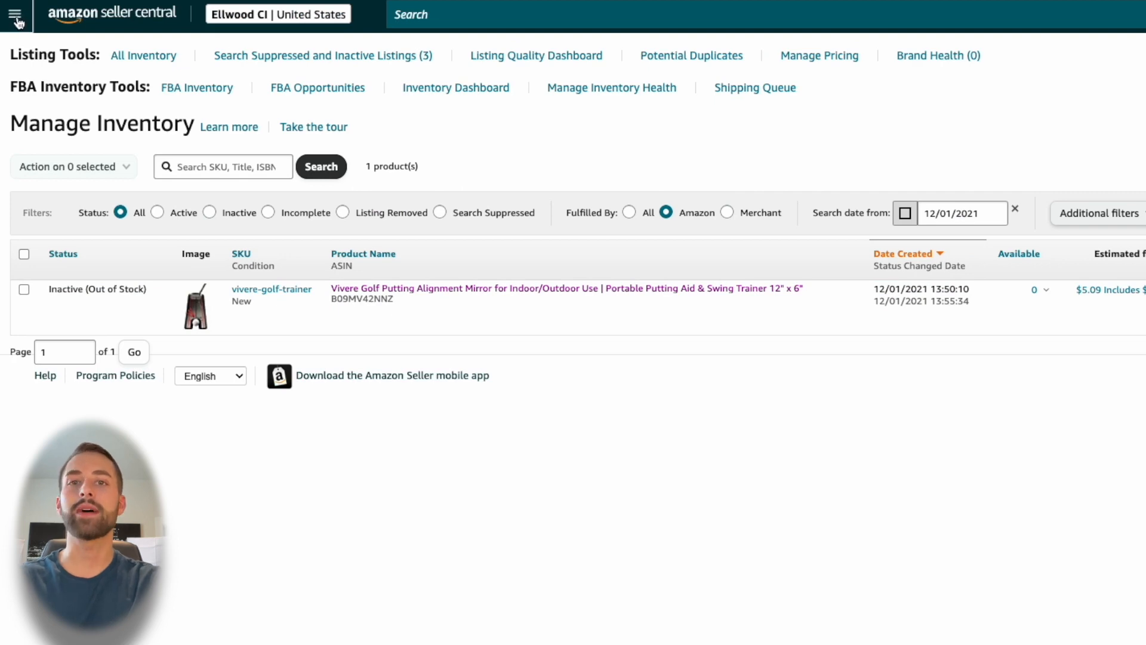
left_click(16, 22)
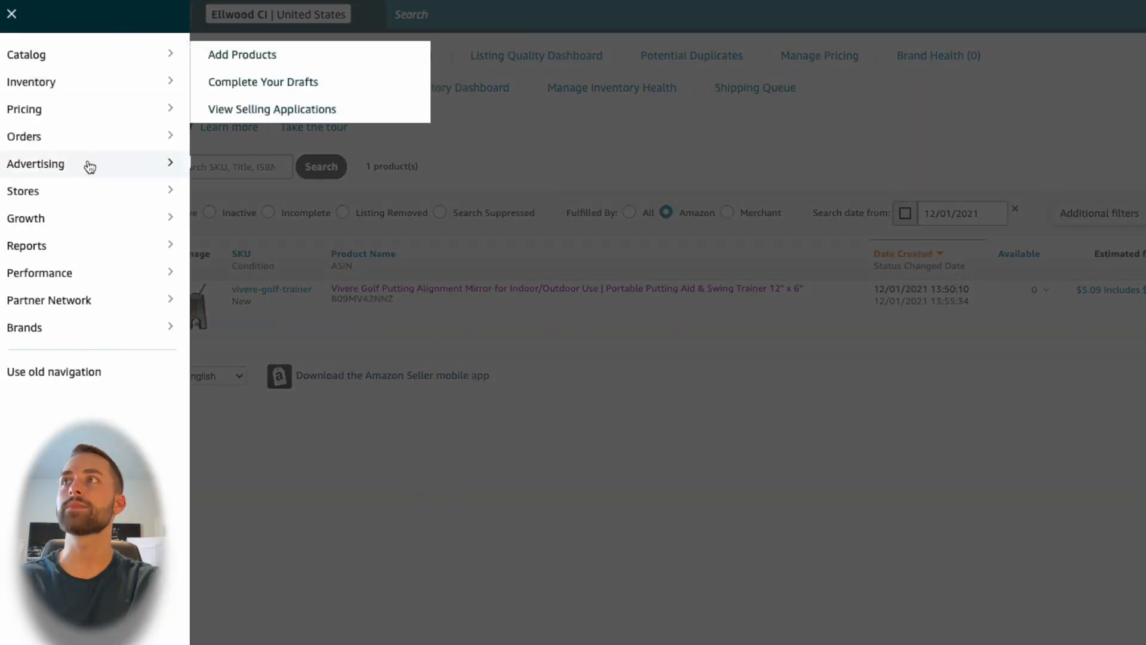
mouse_move(105, 167)
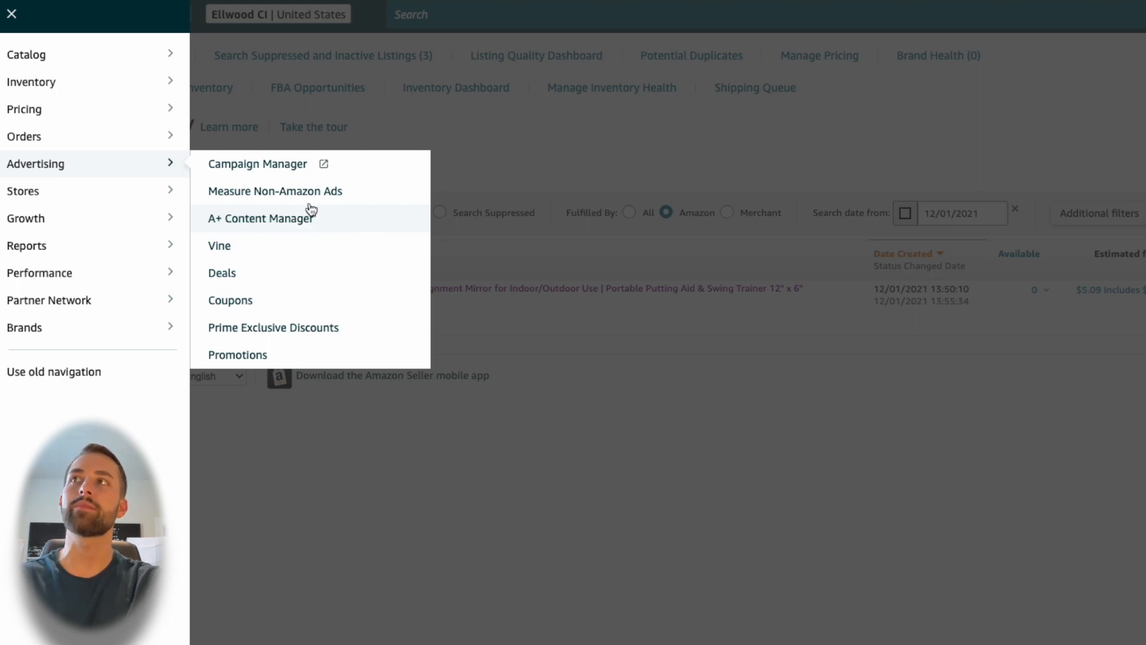
left_click(351, 226)
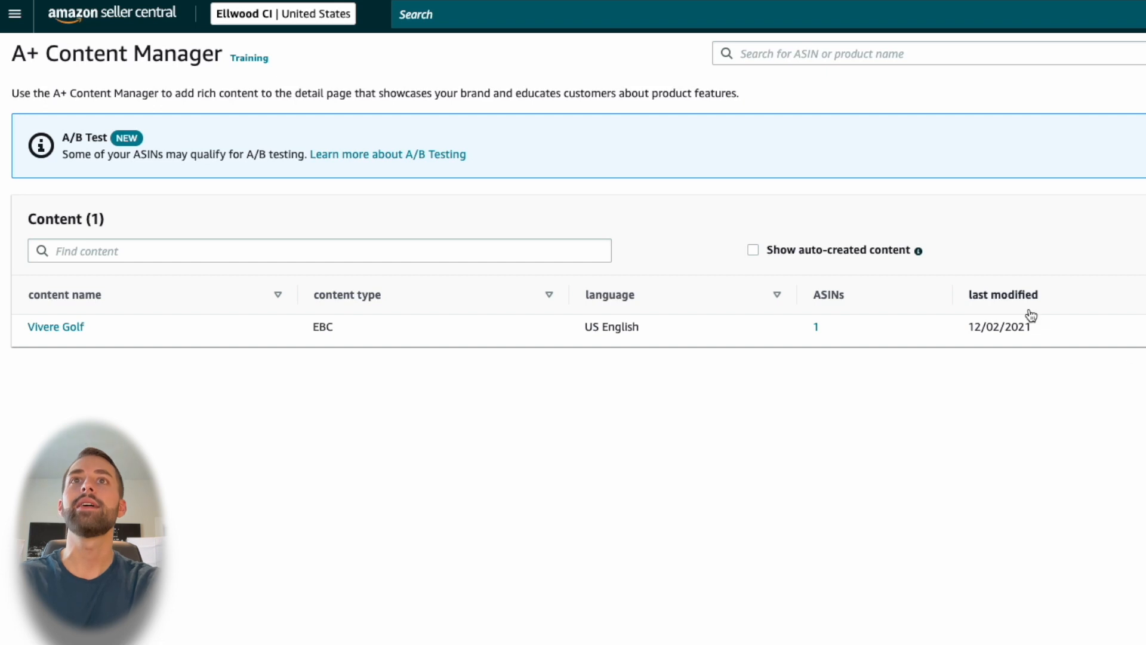
Step: Check the existing Vivere Golf content's modification date and status, and start a new Basic enhanced product description
double_click(982, 329)
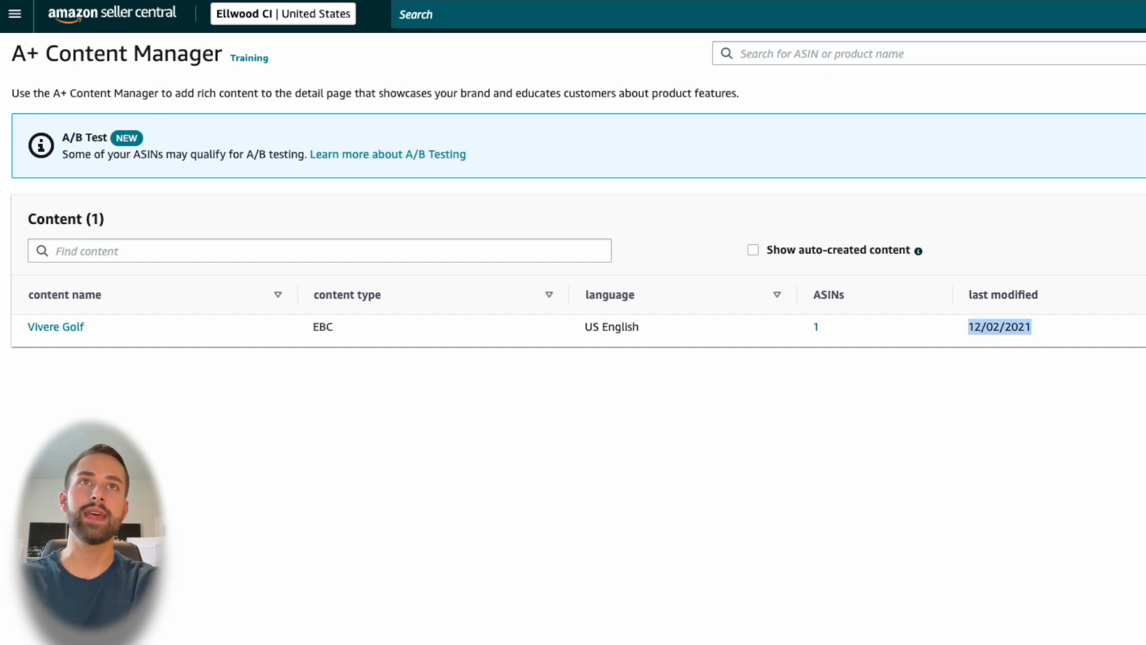
double_click(879, 329)
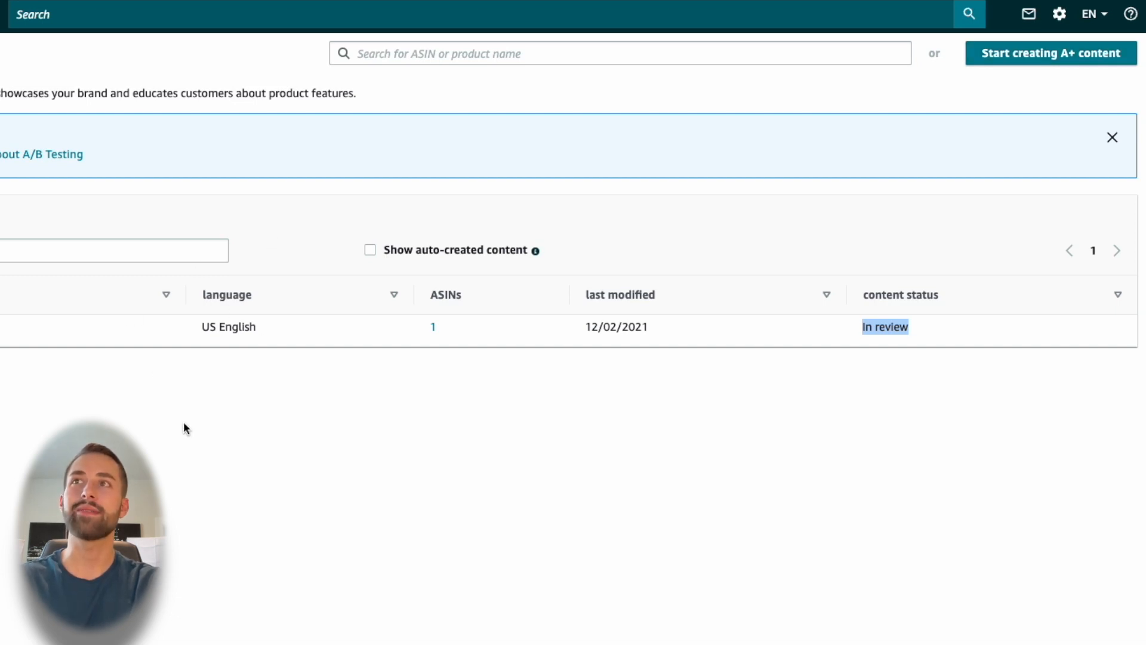
left_click(1038, 56)
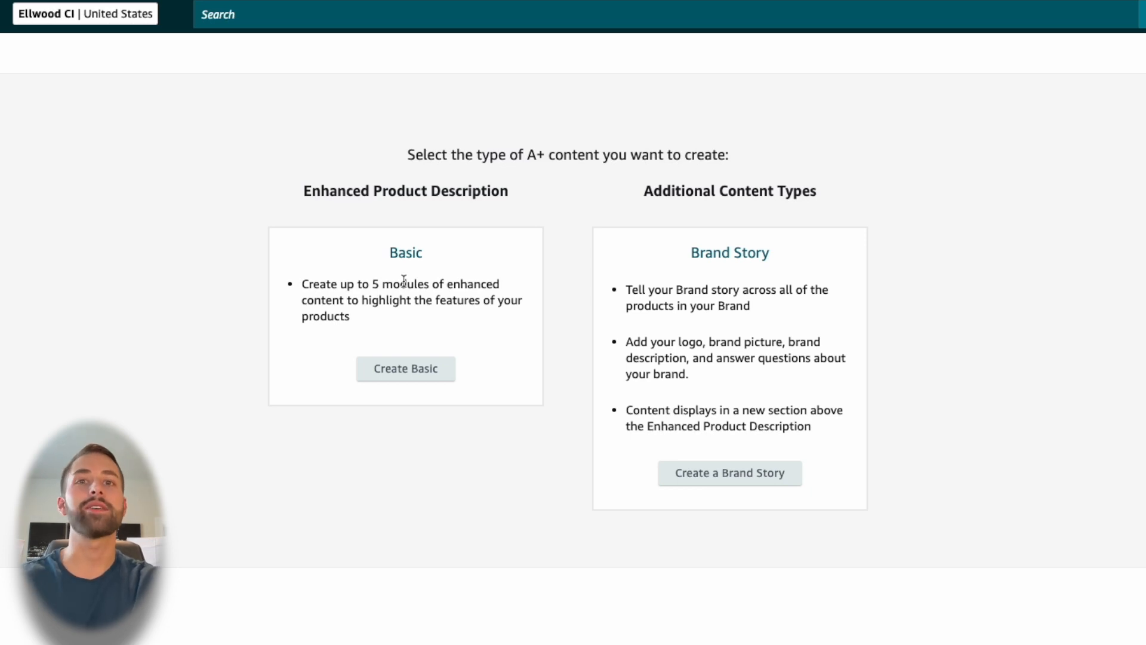
left_click(412, 371)
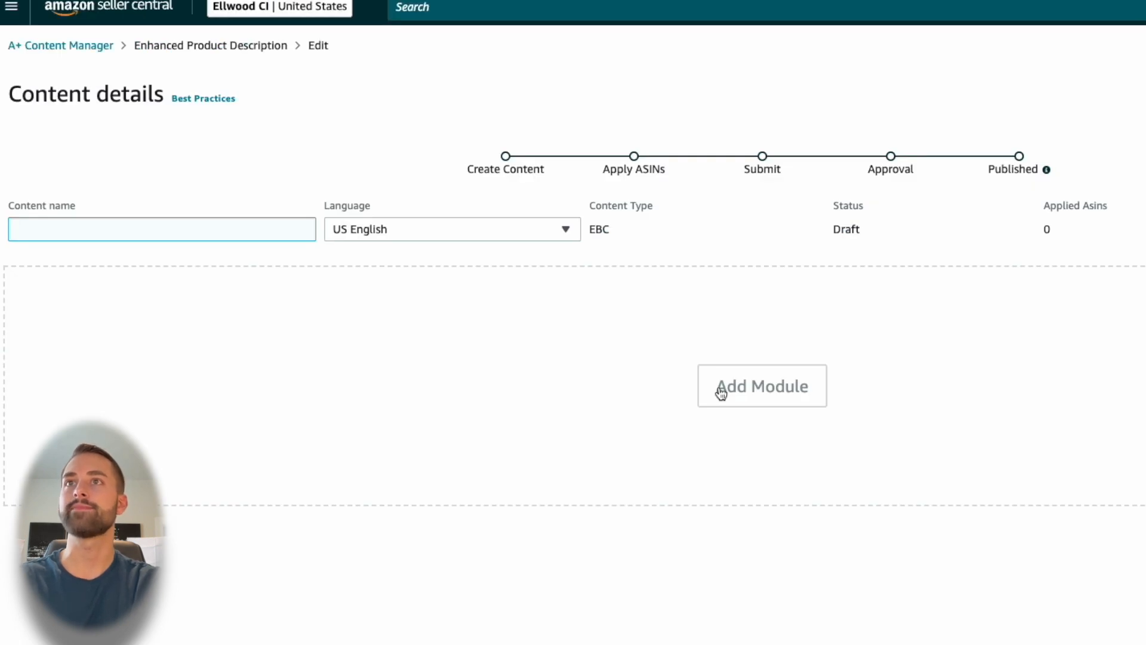
Step: Name the new A+ content "Vivere Golf Putting Alignment"
scroll(536, 276, "down", 1)
scroll(535, 276, "up", 1)
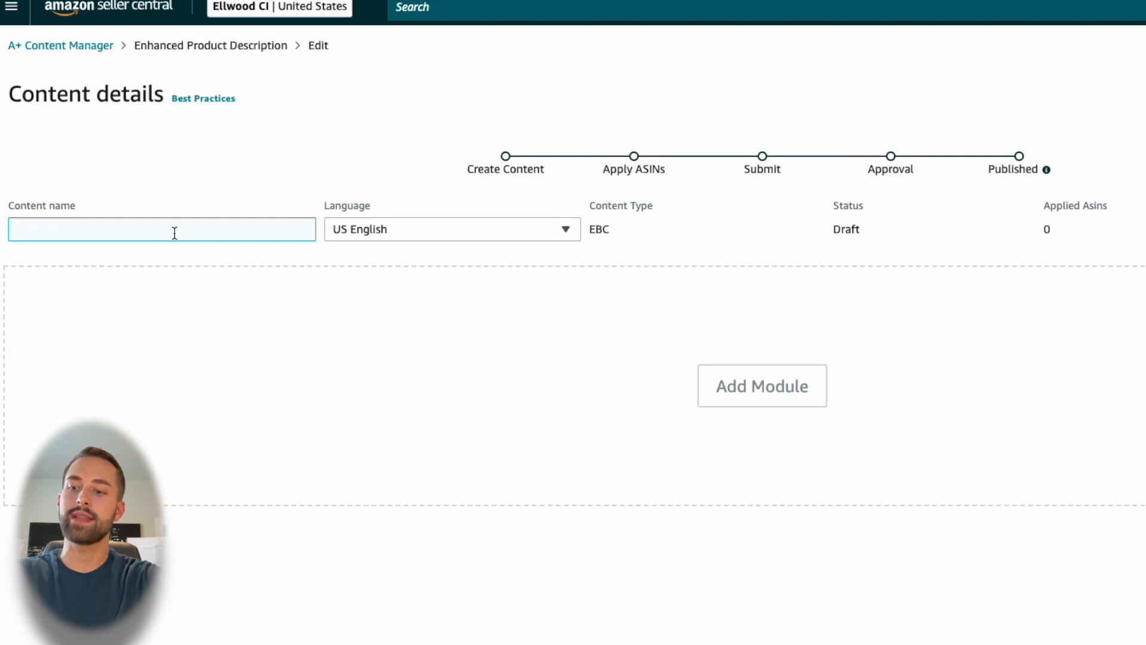
type("Vivere Golf Put")
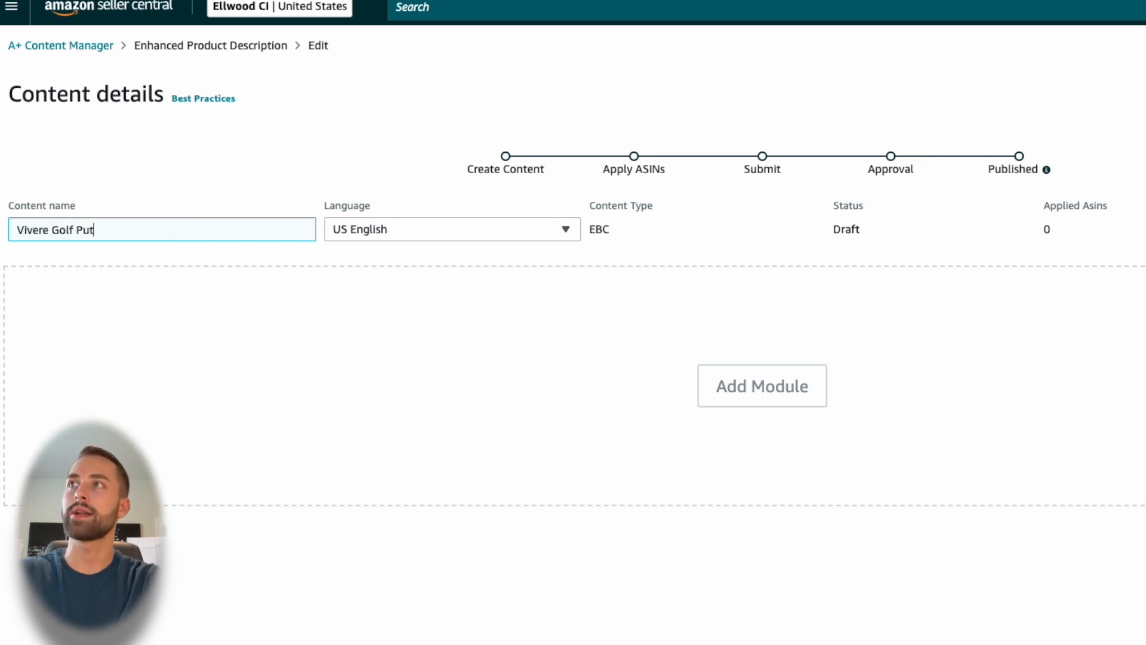
type("ting Alignment")
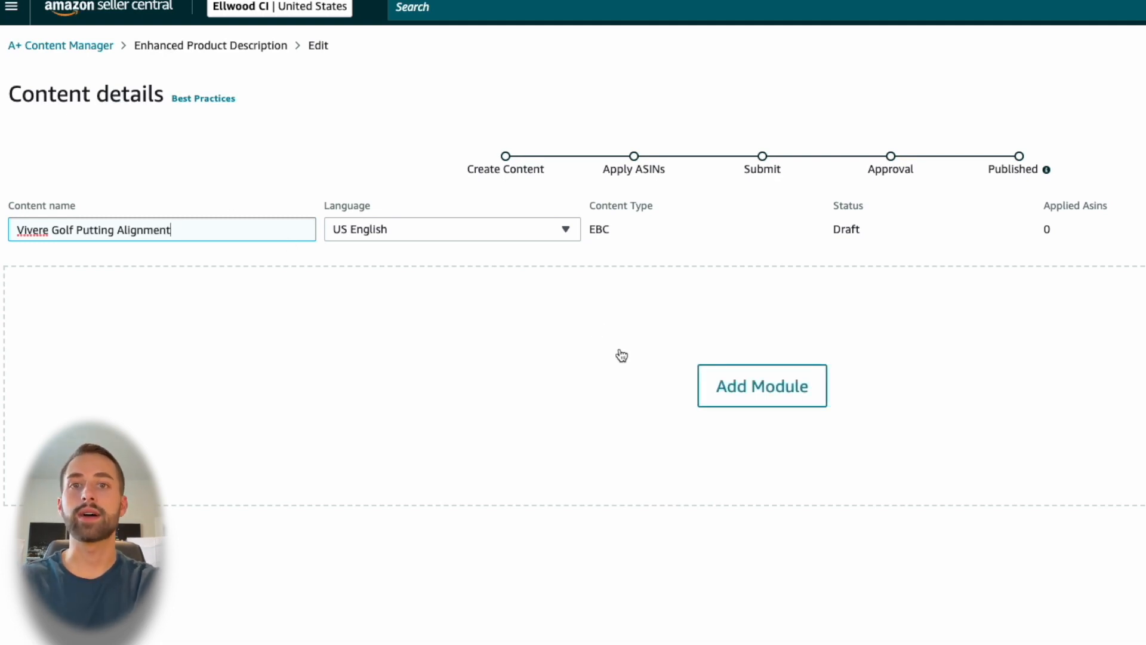
Step: Review the available module layouts and add a Standard Company Logo module to the content
left_click(781, 394)
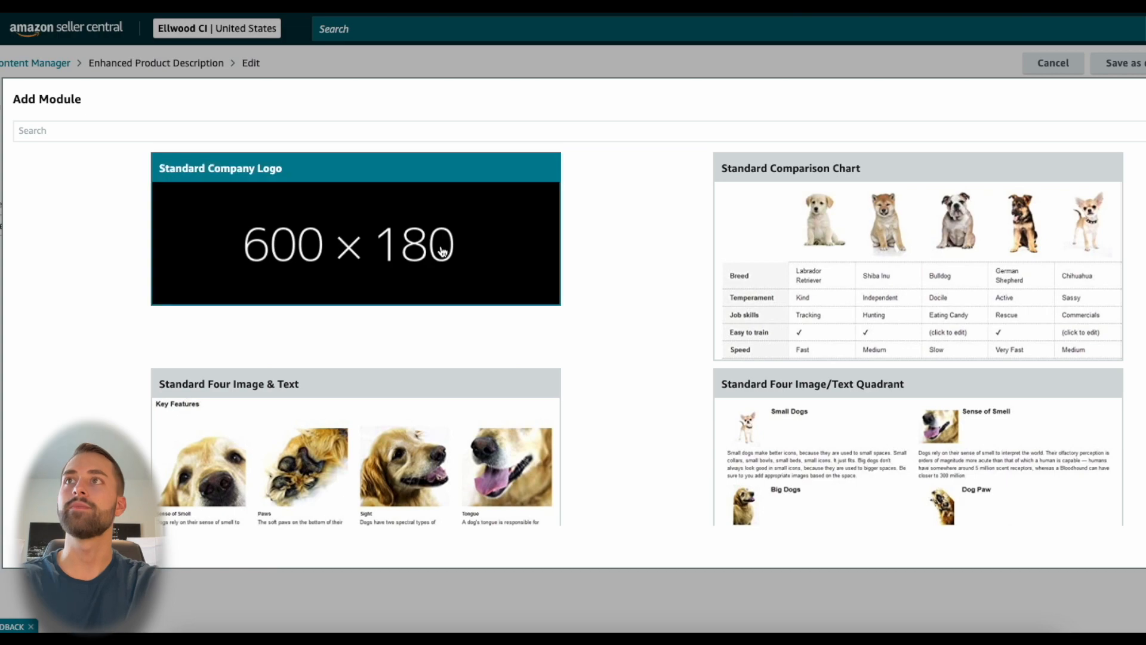
scroll(603, 243, "down", 10)
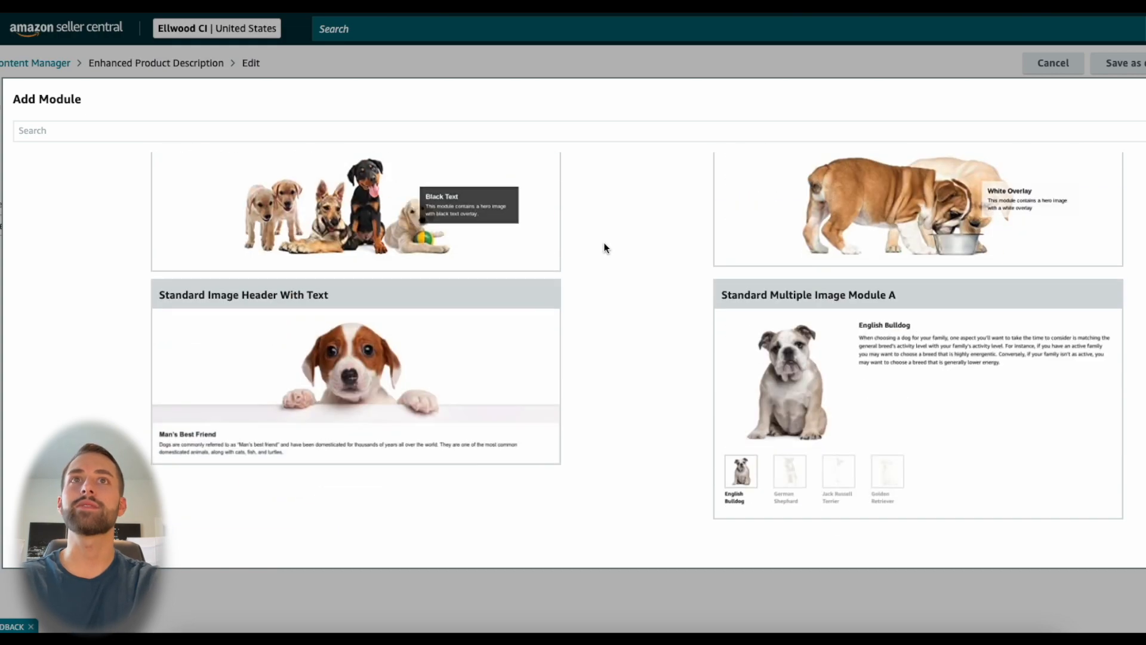
scroll(604, 243, "down", 8)
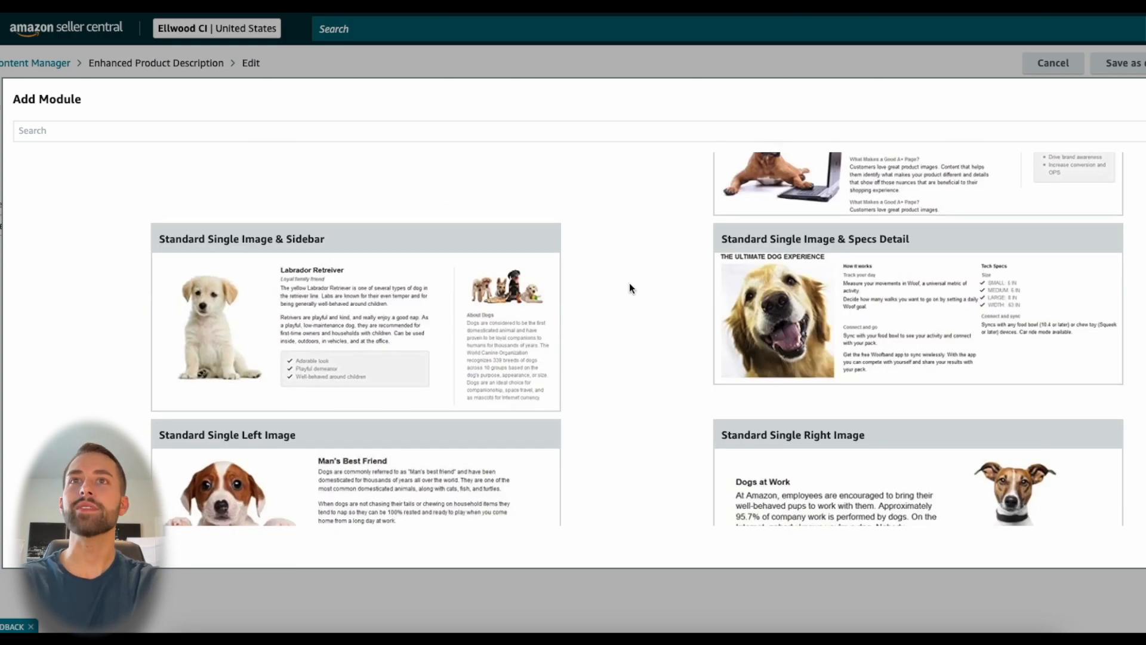
scroll(634, 292, "down", 4)
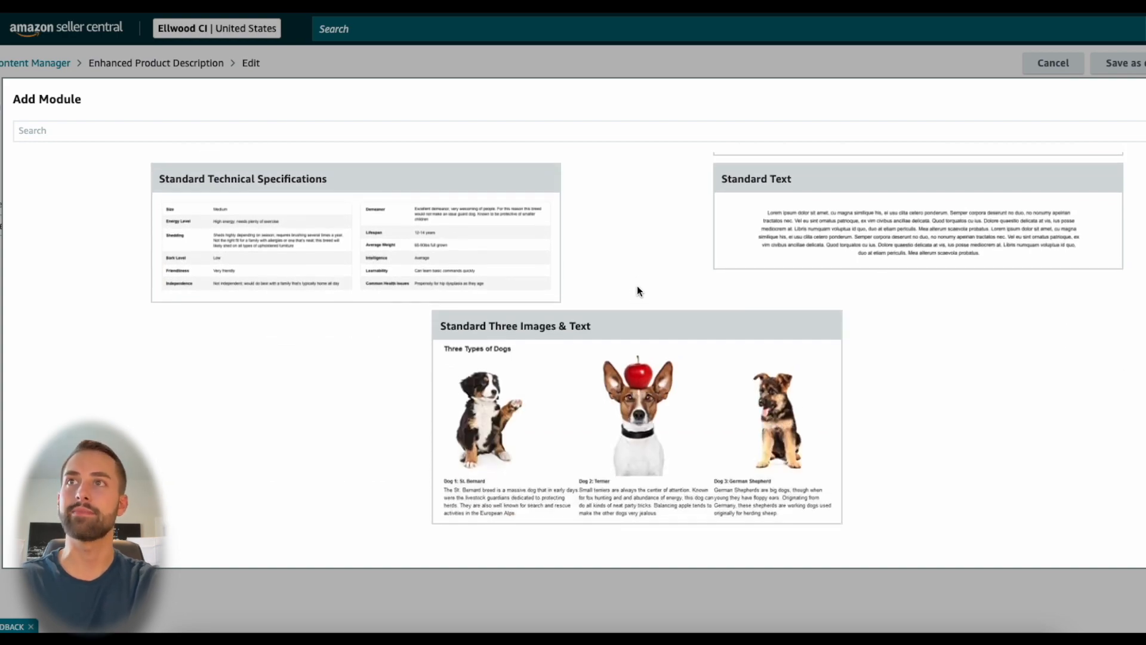
scroll(636, 286, "up", 8)
scroll(636, 275, "up", 8)
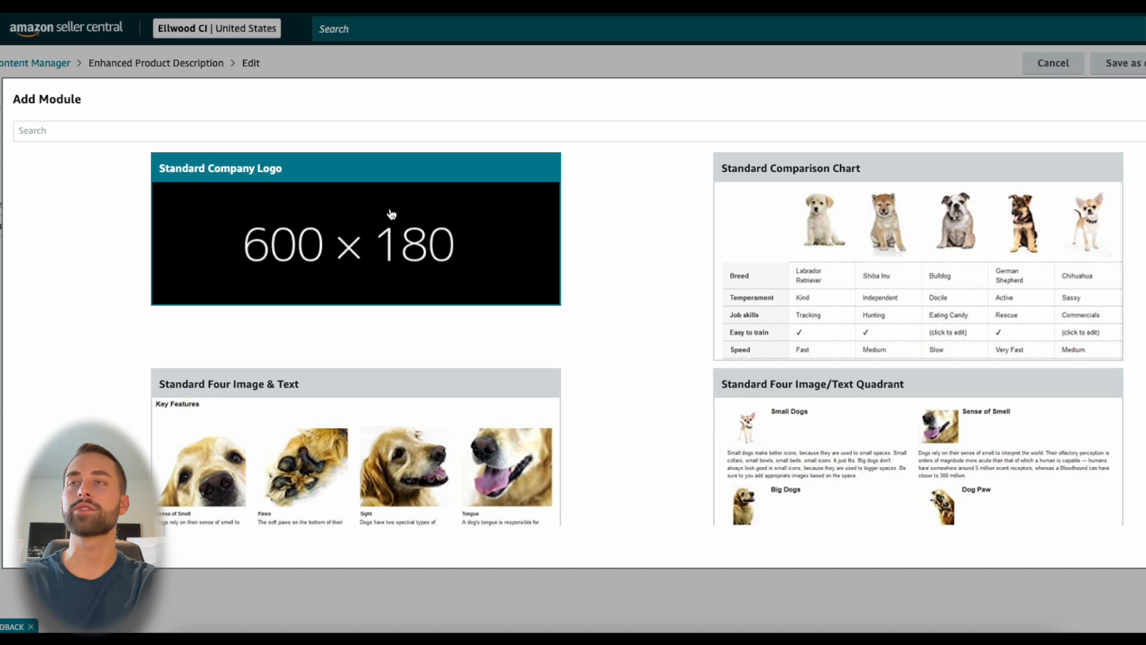
left_click(388, 228)
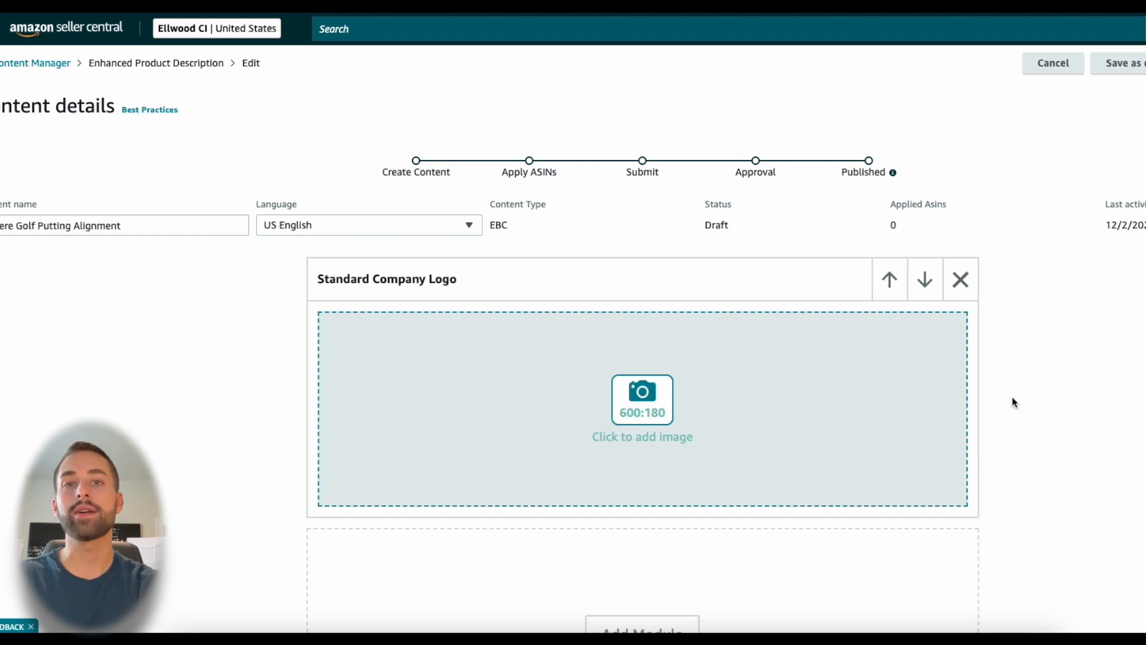
Step: Load A+ Content.png from the asset library as the image for the Standard Company Logo module
left_click(647, 400)
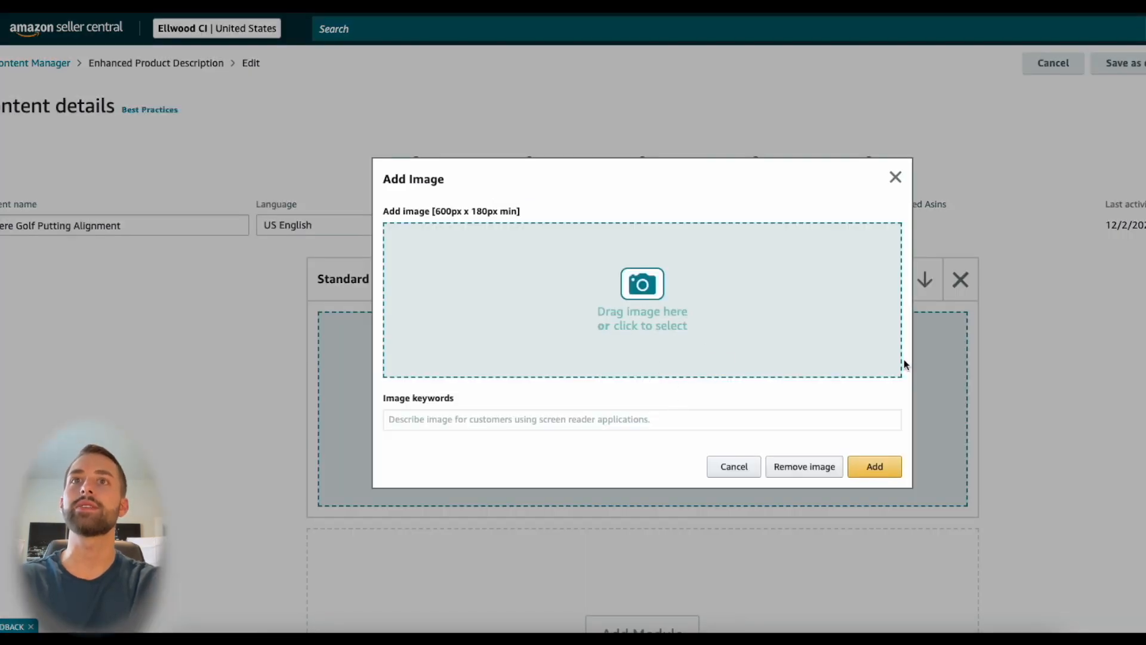
left_click(640, 288)
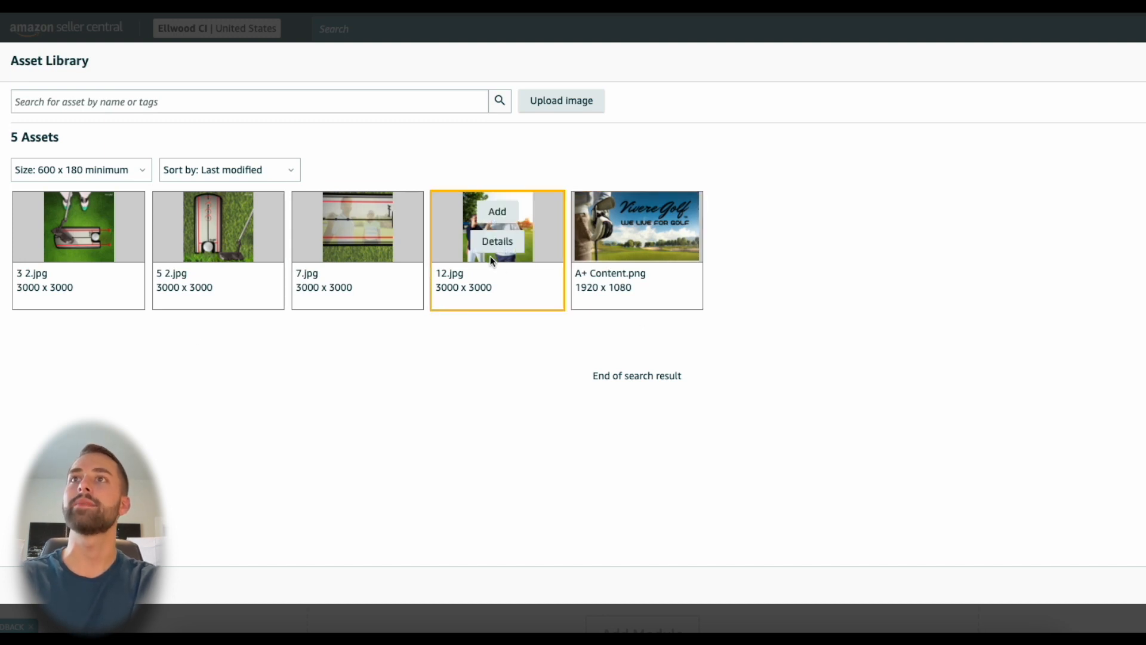
mouse_move(685, 247)
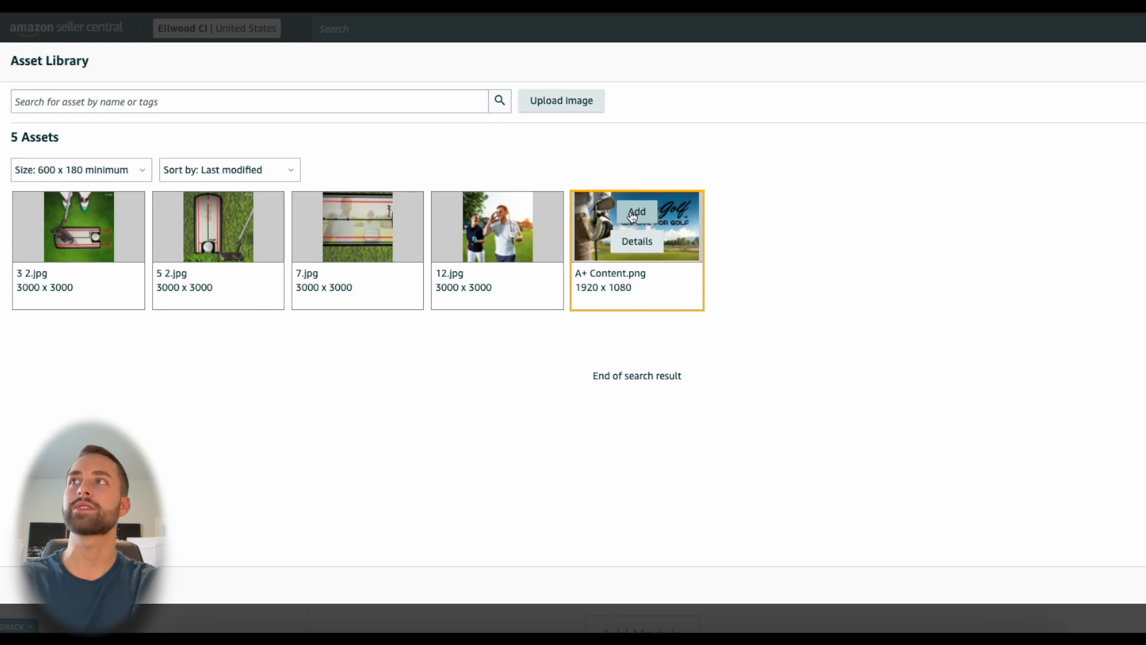
left_click(632, 214)
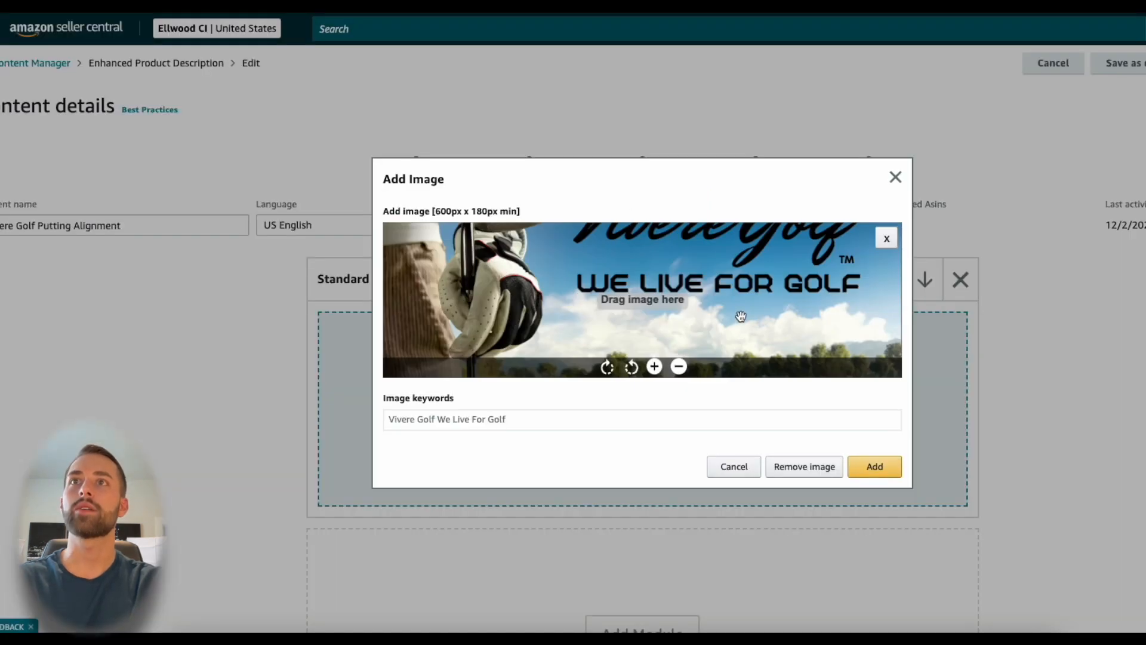
Step: Reposition the logo image so the full Vivere Golf name and slogan fit the frame, and add it to the module
left_click_drag(710, 275, 703, 362)
left_click_drag(710, 317, 712, 188)
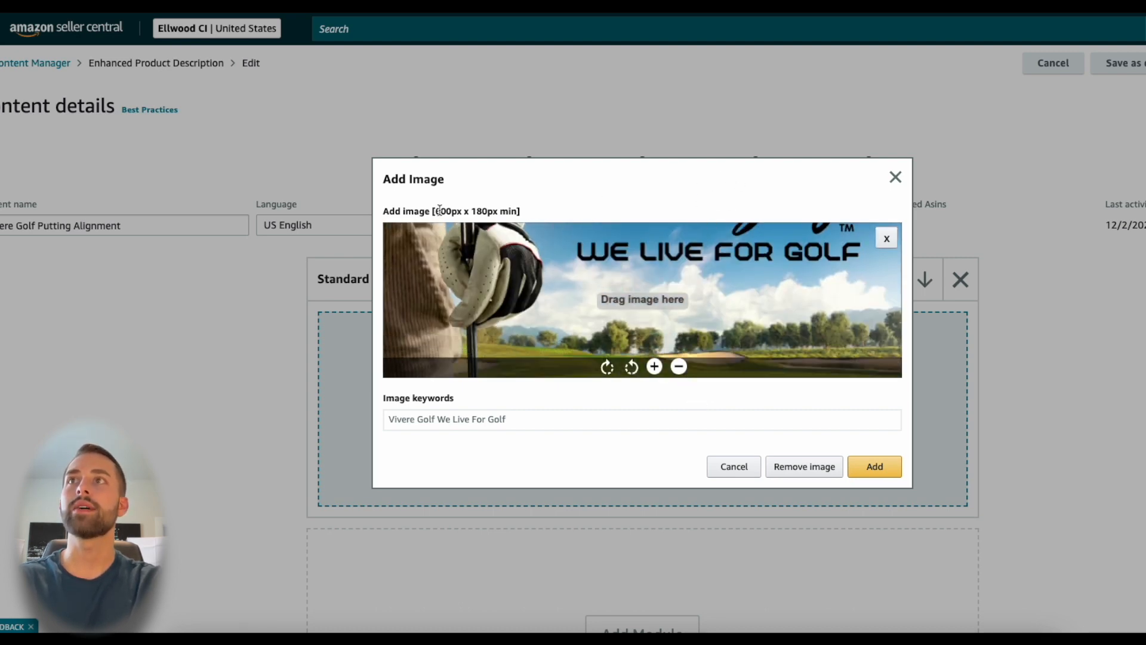
left_click_drag(432, 212, 498, 213)
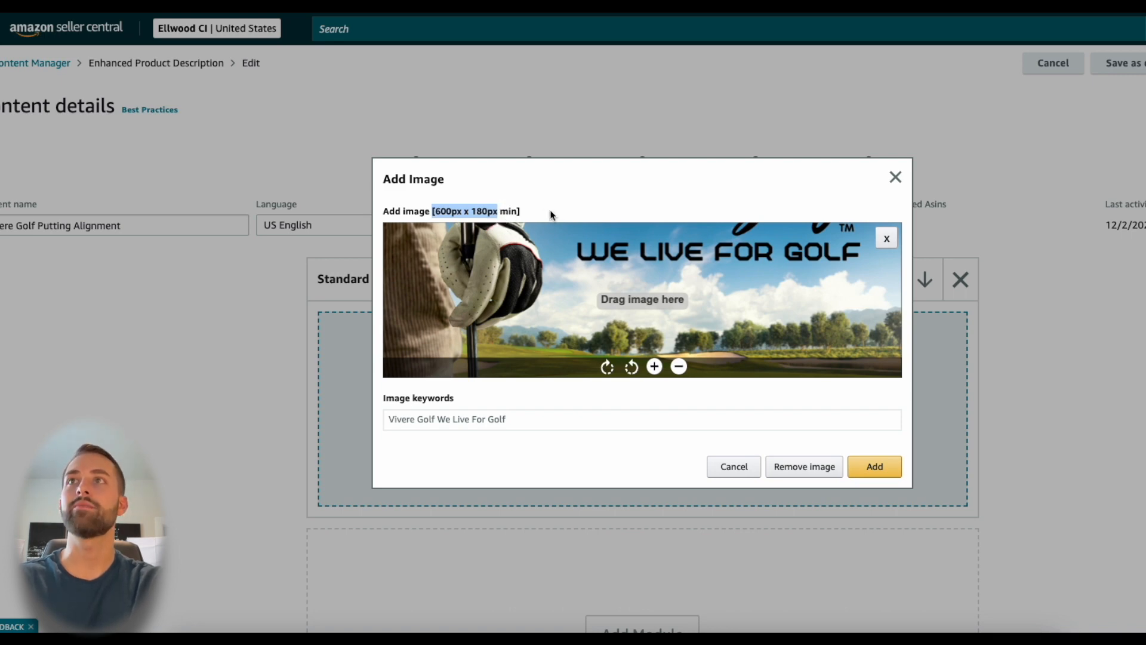
left_click_drag(757, 278, 746, 364)
left_click_drag(759, 284, 758, 288)
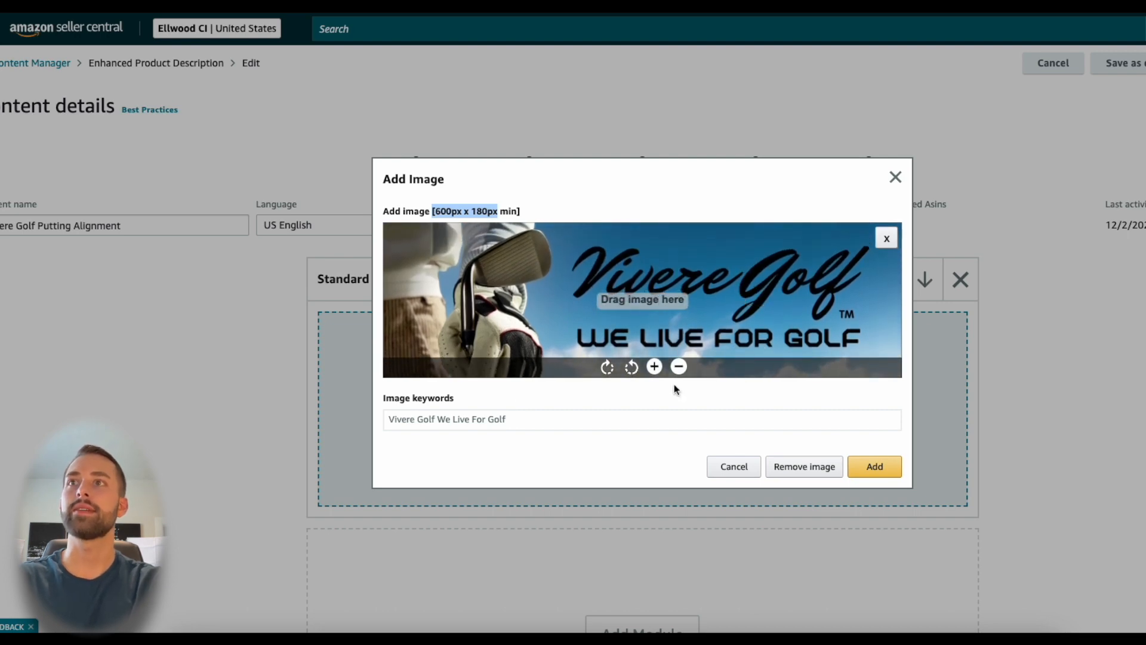
left_click(511, 422)
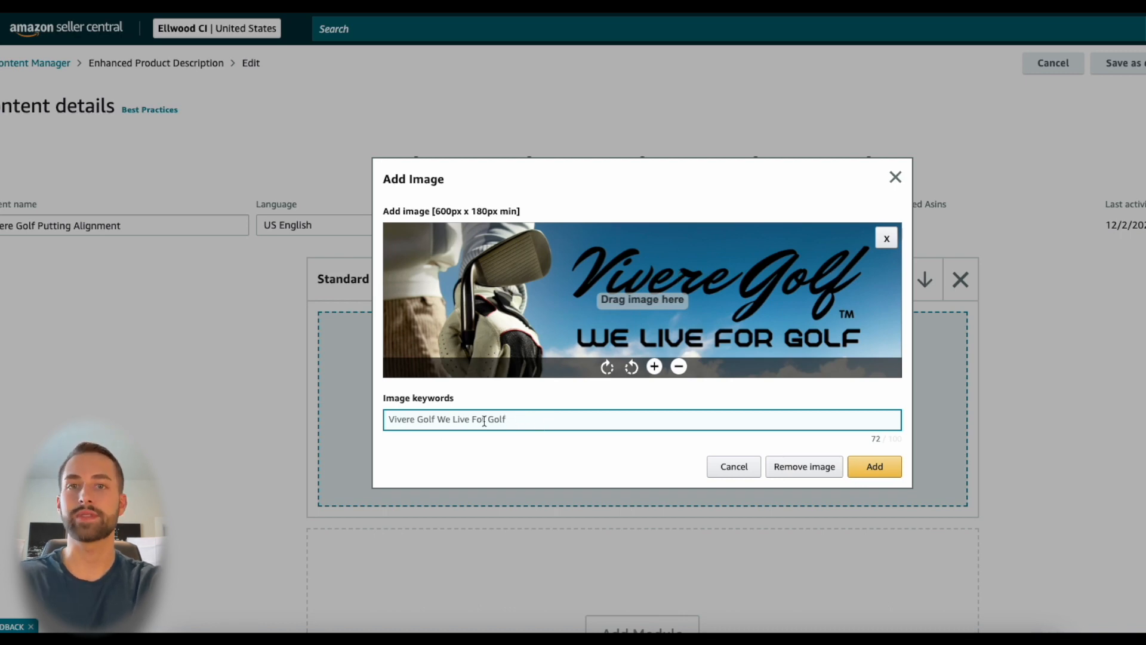
left_click(874, 466)
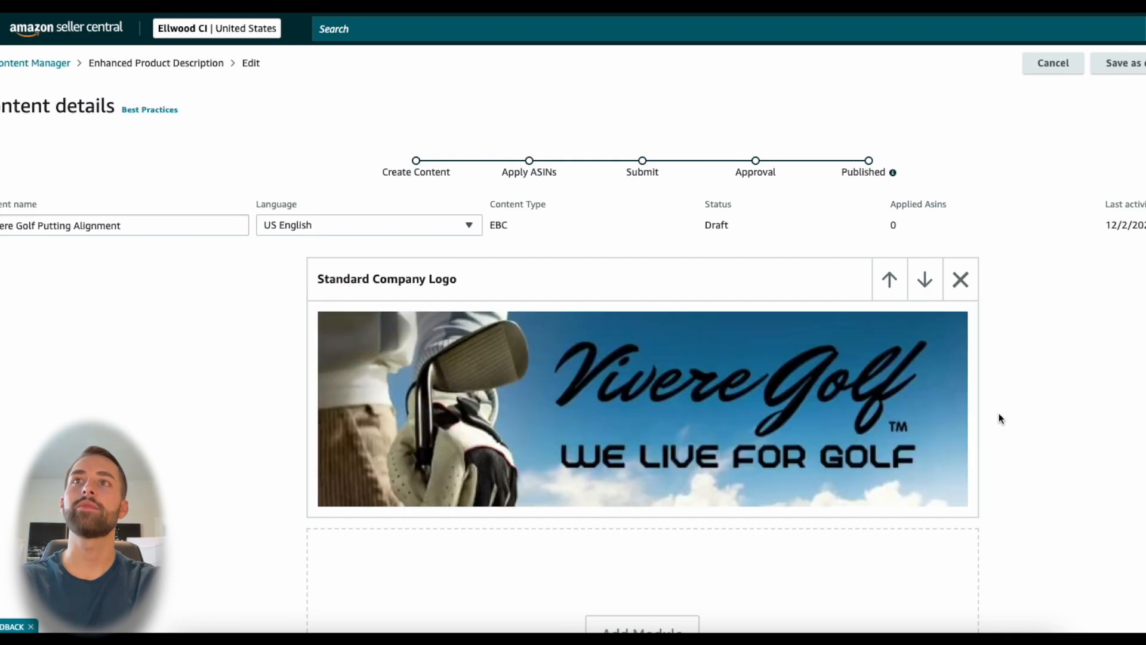
Step: Review the available module layouts and add a Standard Three Images & Text module below the company logo
scroll(1063, 394, "down", 2)
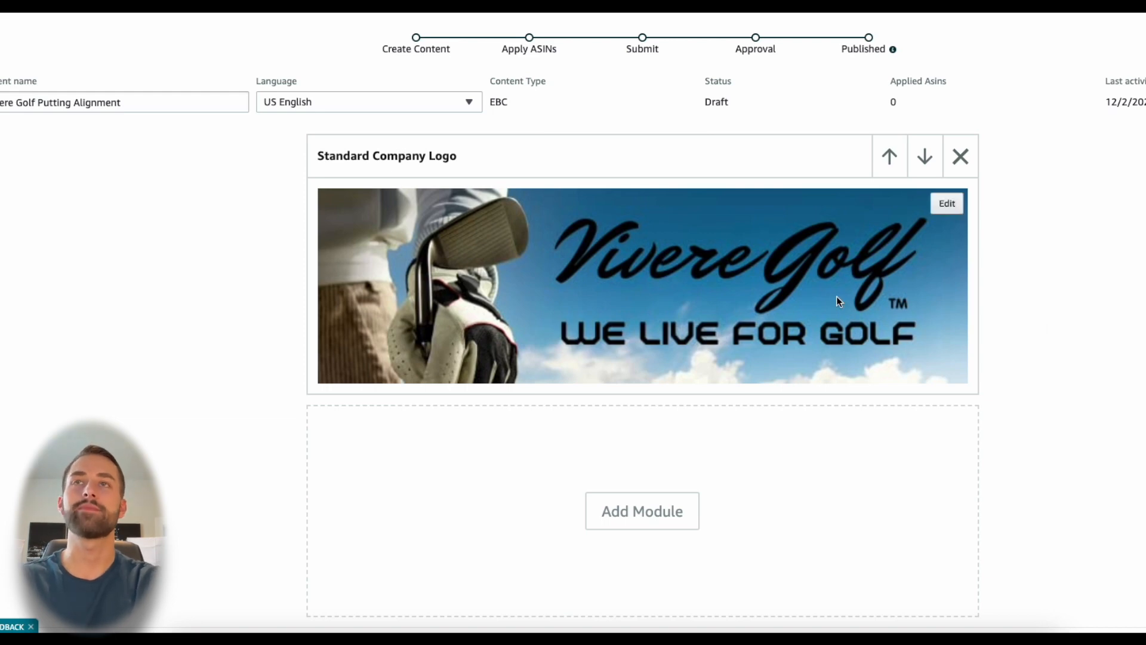
scroll(672, 494, "down", 1)
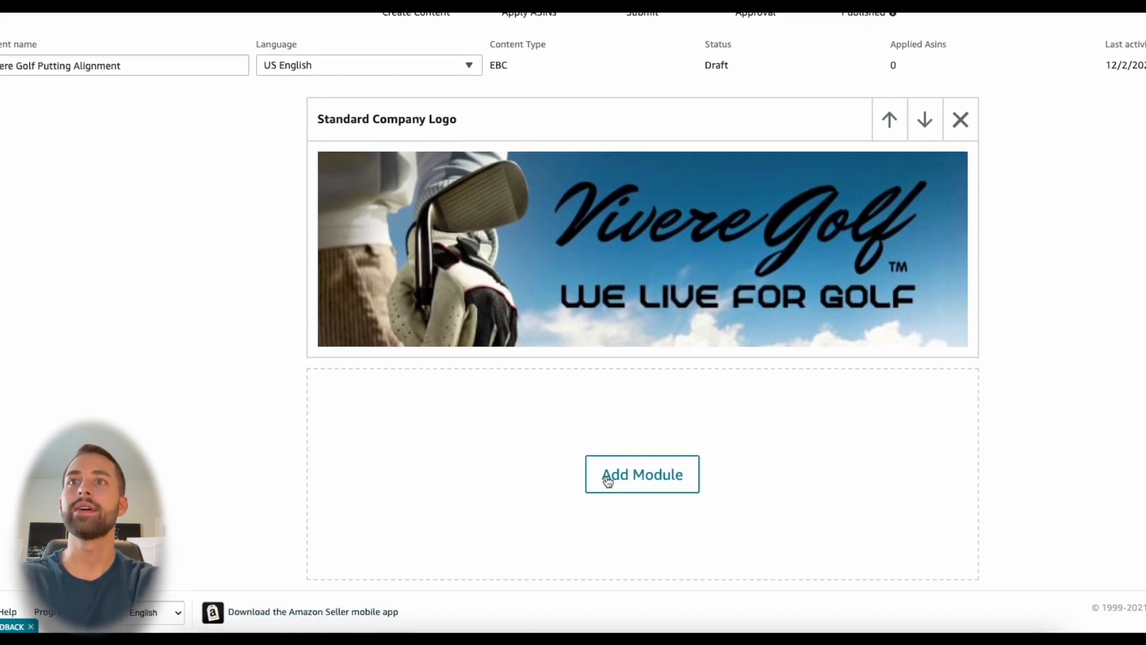
left_click(637, 477)
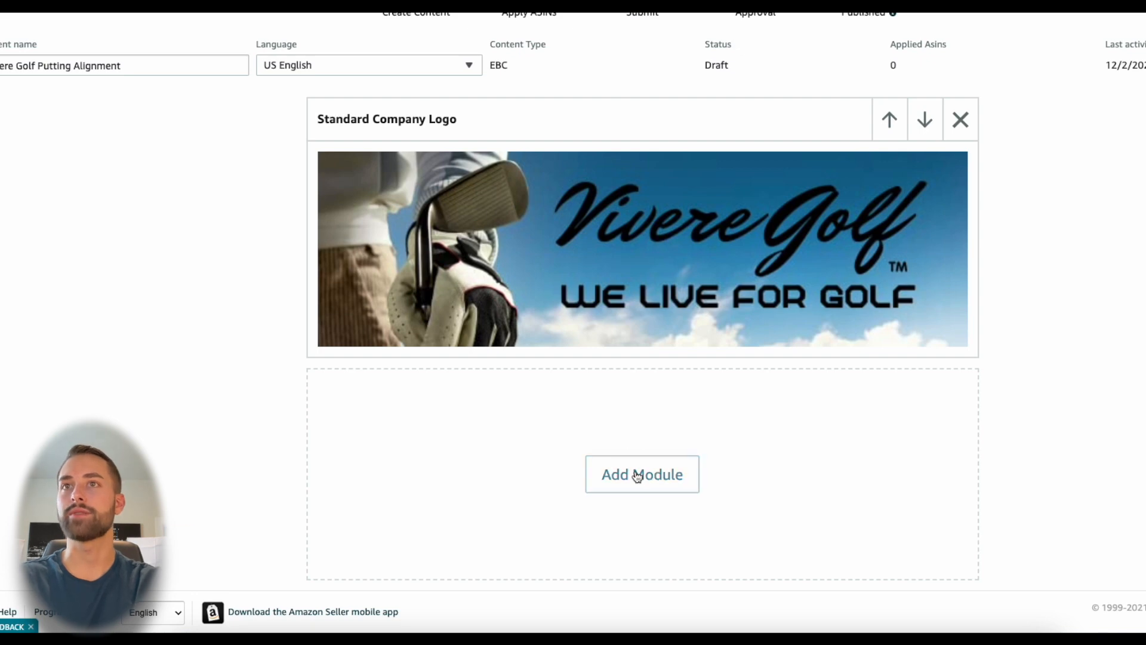
scroll(626, 272, "down", 10)
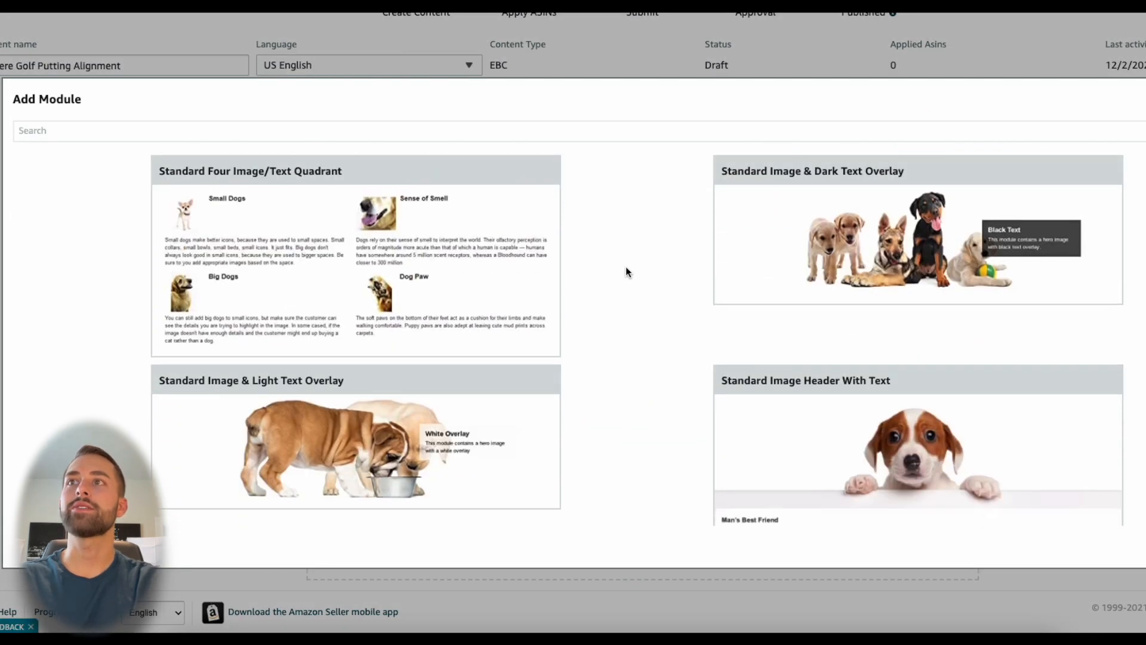
scroll(626, 272, "down", 12)
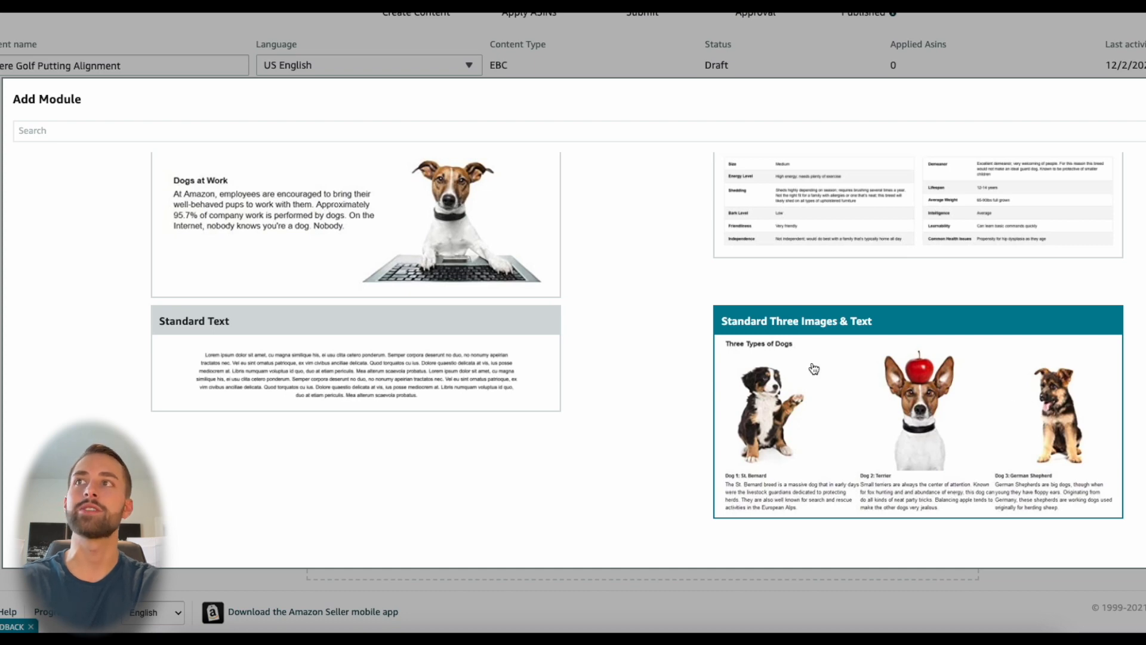
scroll(651, 377, "up", 3)
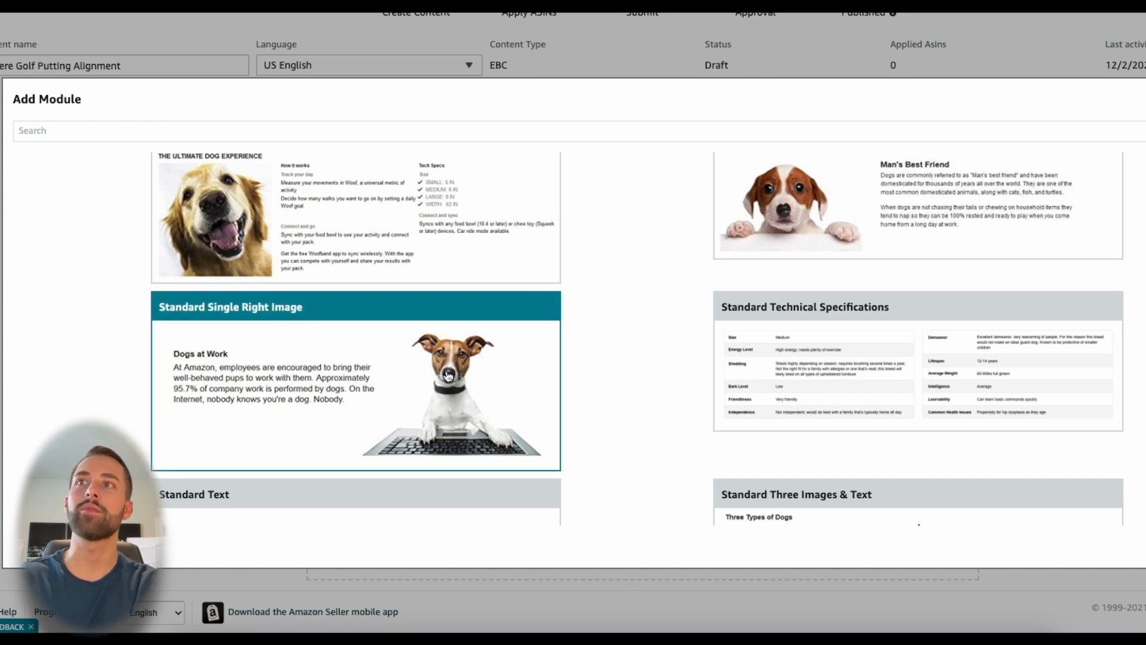
scroll(609, 381, "up", 2)
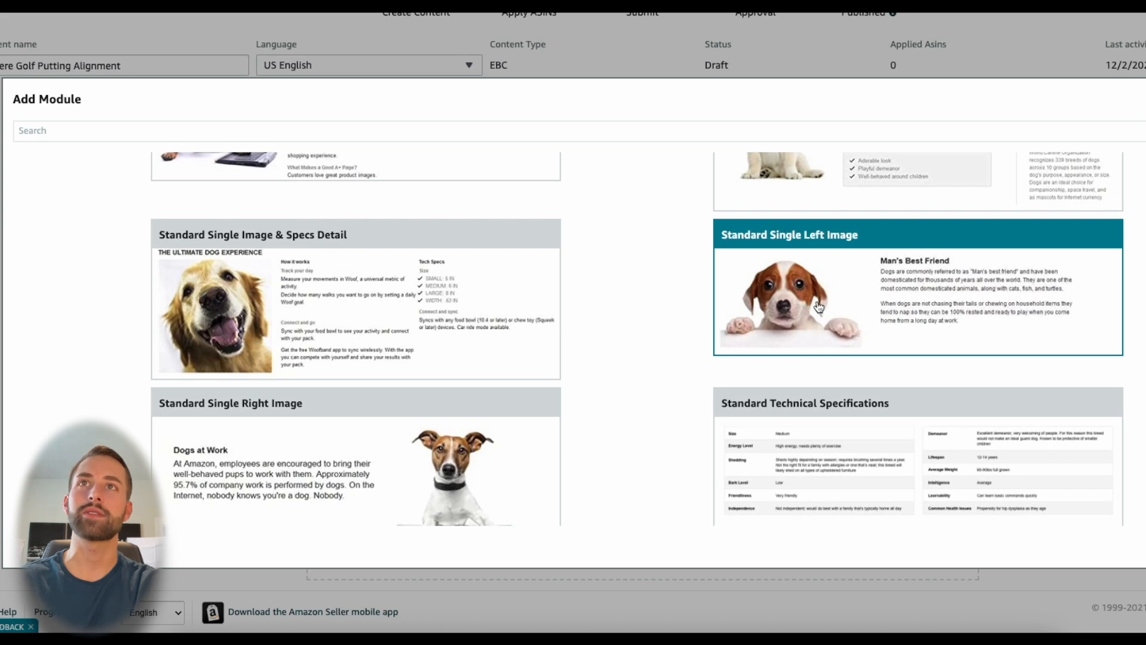
scroll(650, 358, "down", 4)
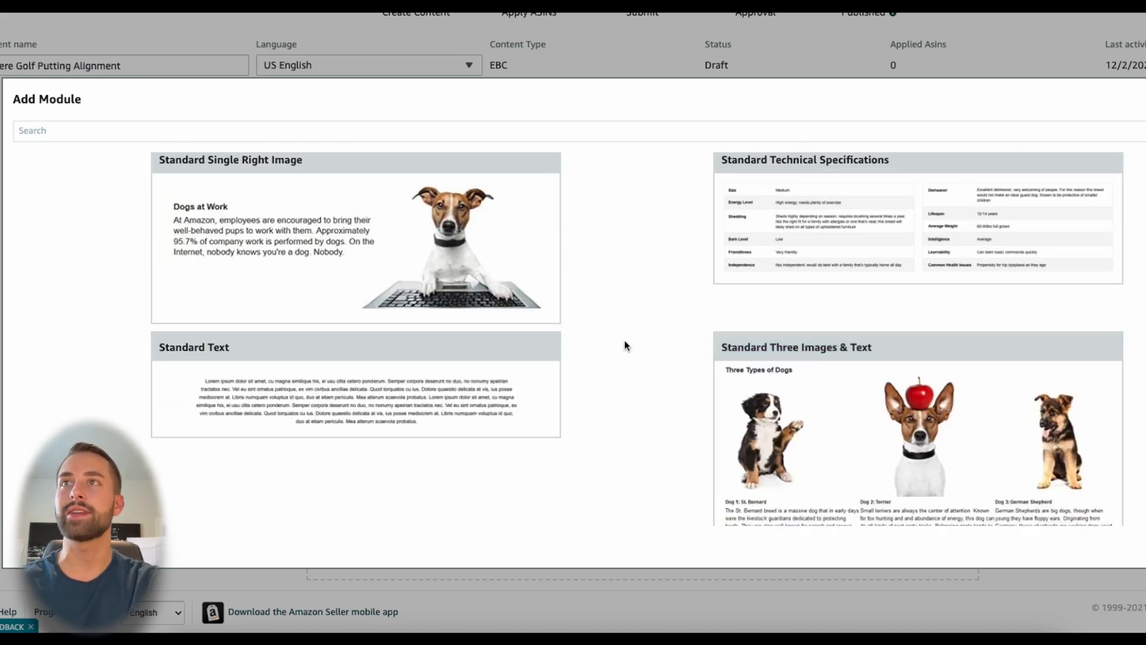
scroll(633, 344, "up", 3)
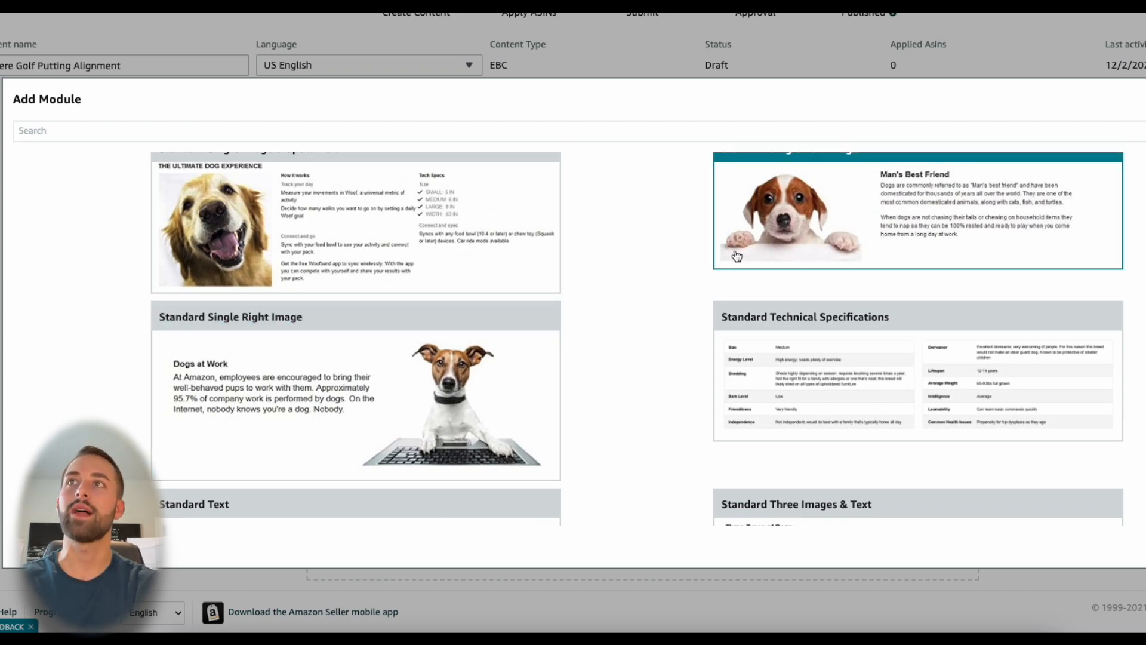
scroll(660, 313, "up", 1)
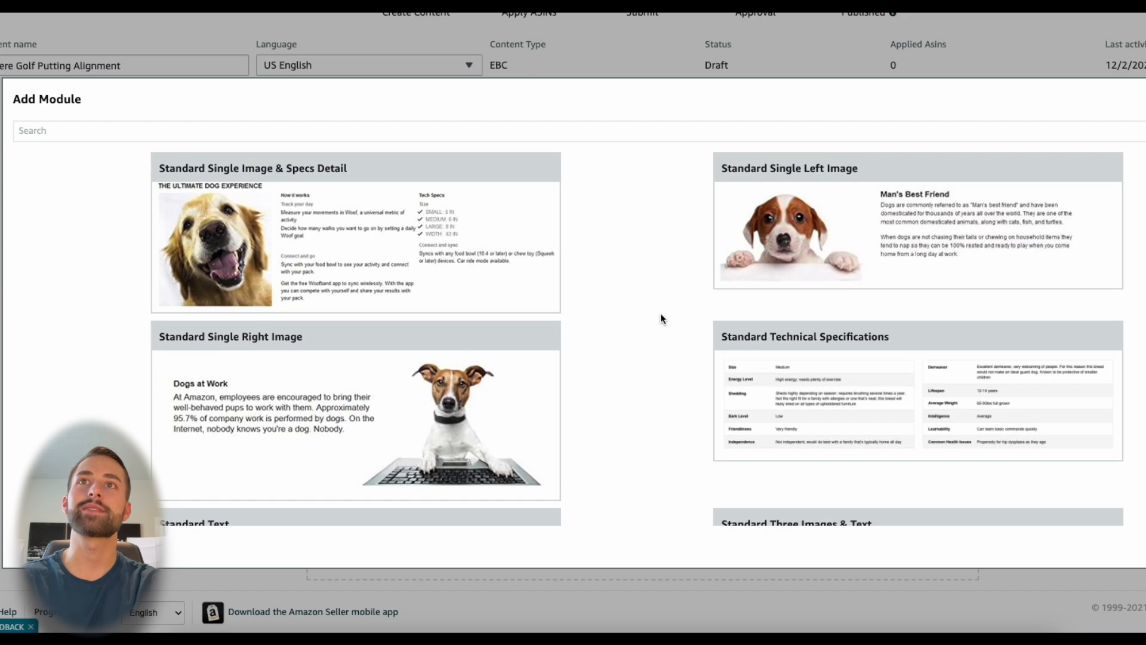
scroll(661, 313, "up", 4)
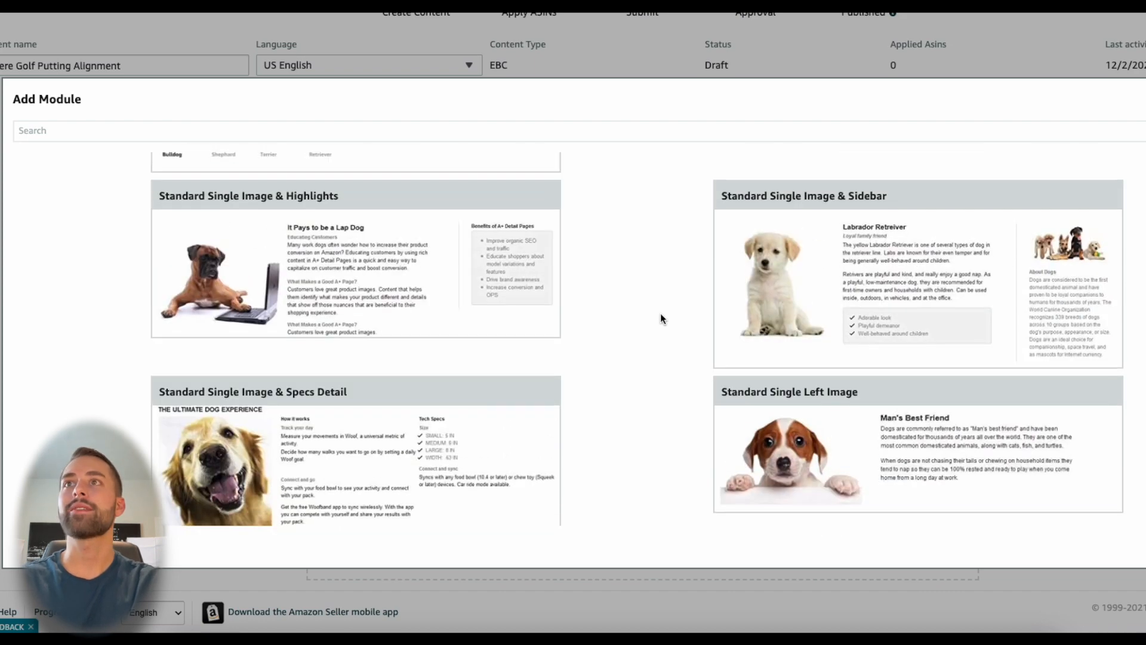
scroll(660, 313, "down", 4)
scroll(660, 312, "down", 1)
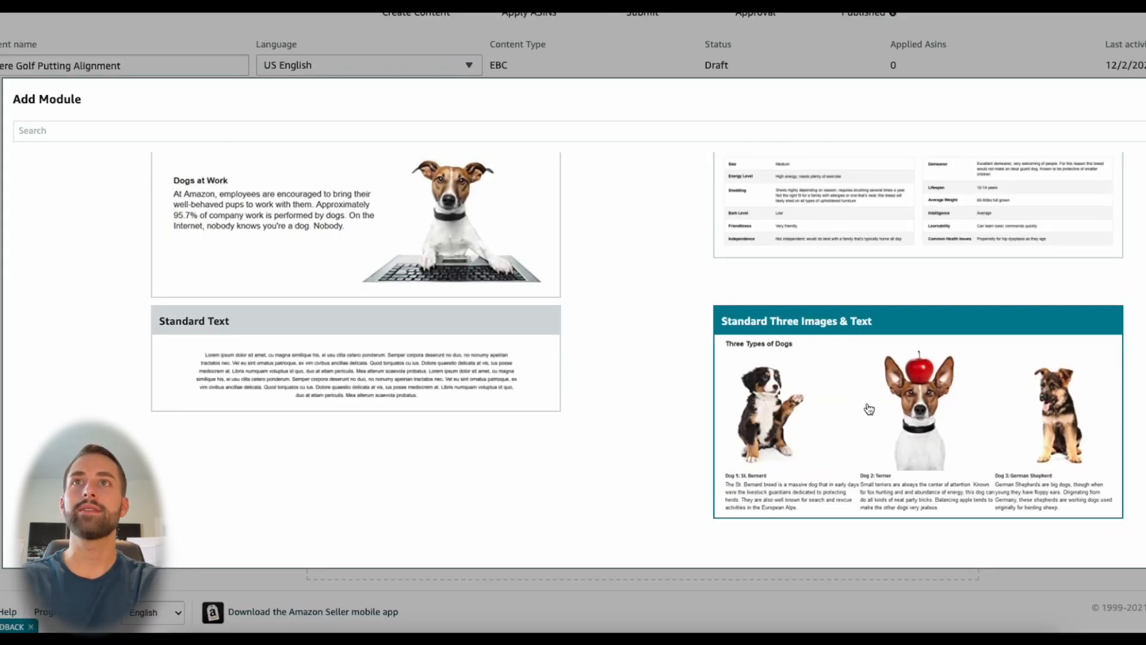
left_click(866, 402)
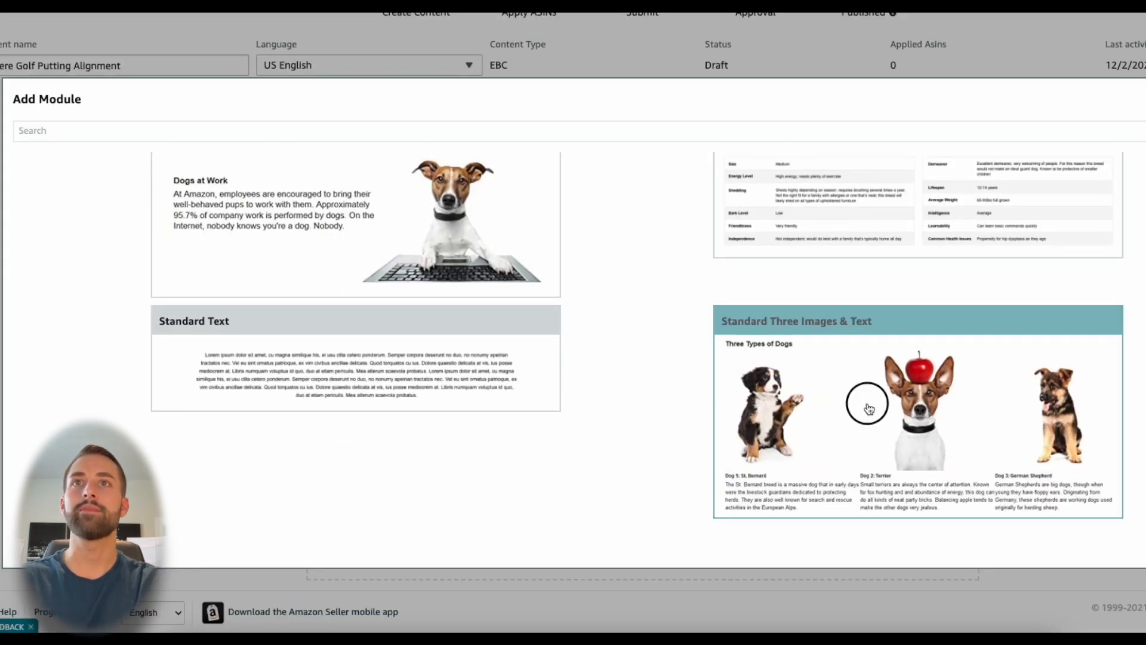
Step: Add 12.jpg from the asset library as the first image of the Standard Three Images & Text module
scroll(867, 402, "down", 3)
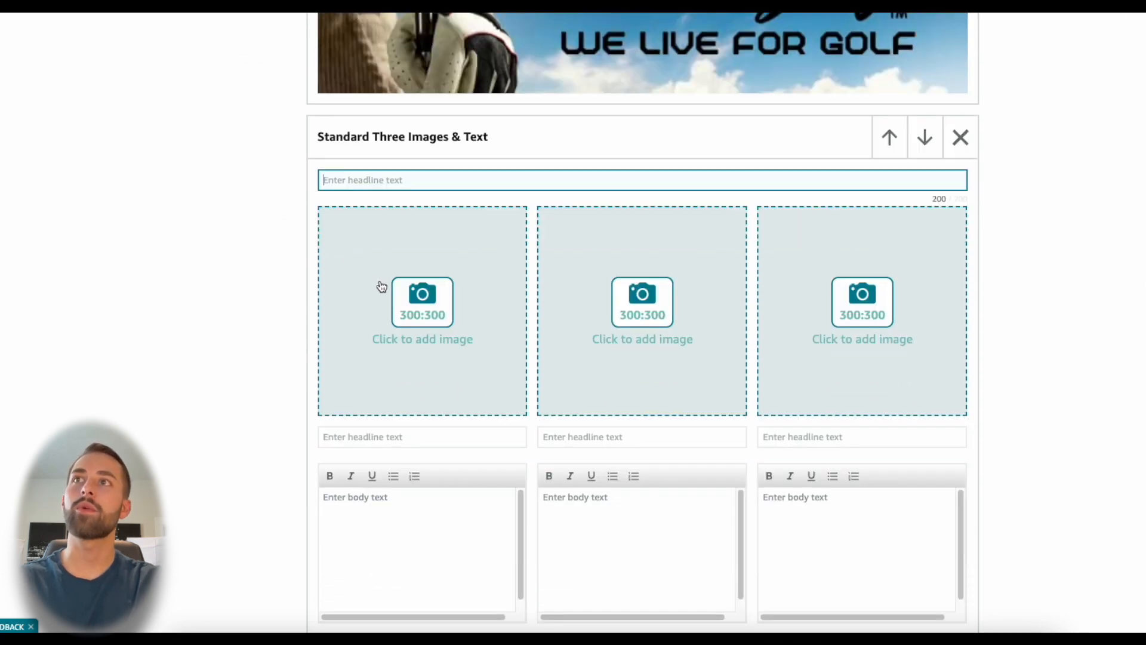
left_click(423, 311)
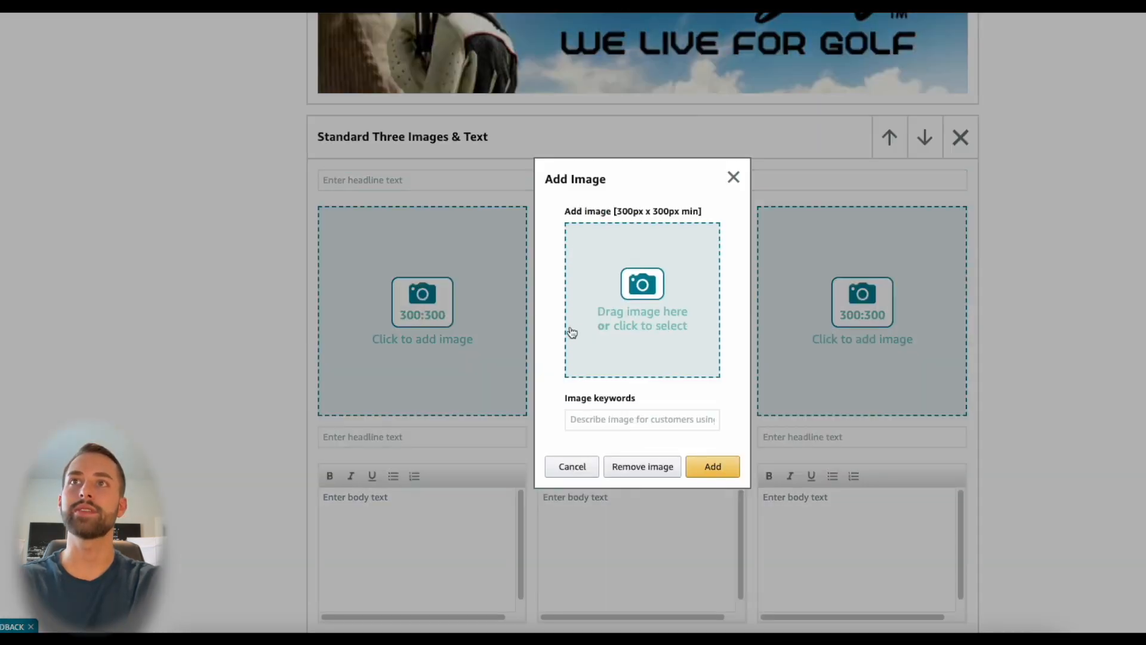
left_click(643, 283)
mouse_move(87, 241)
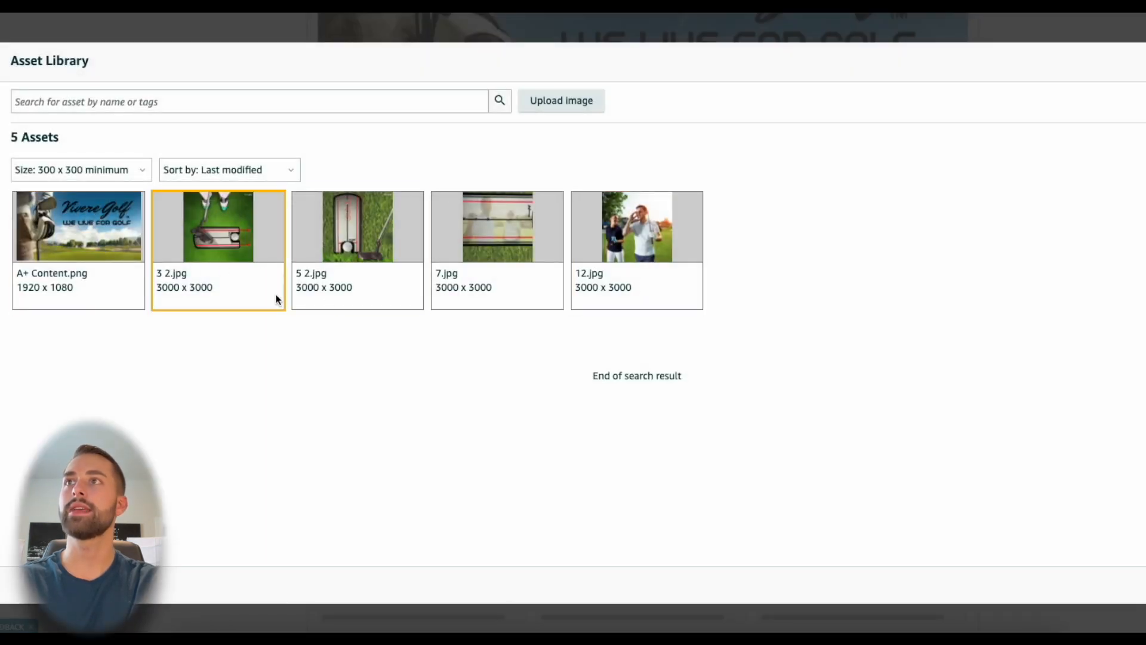
mouse_move(243, 206)
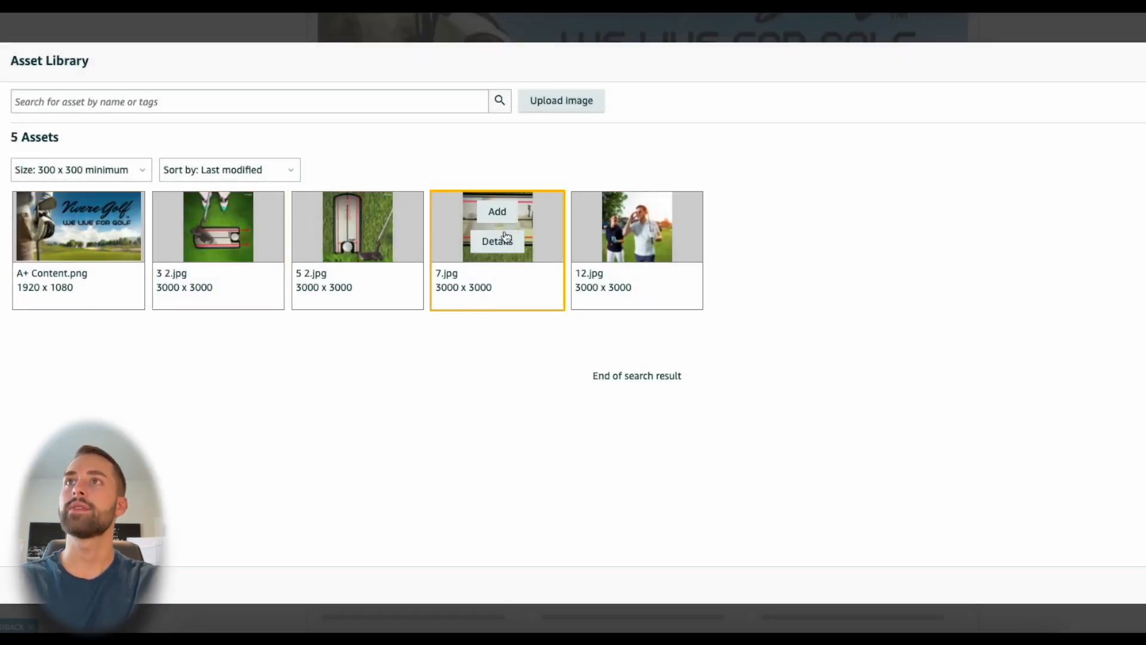
left_click(637, 212)
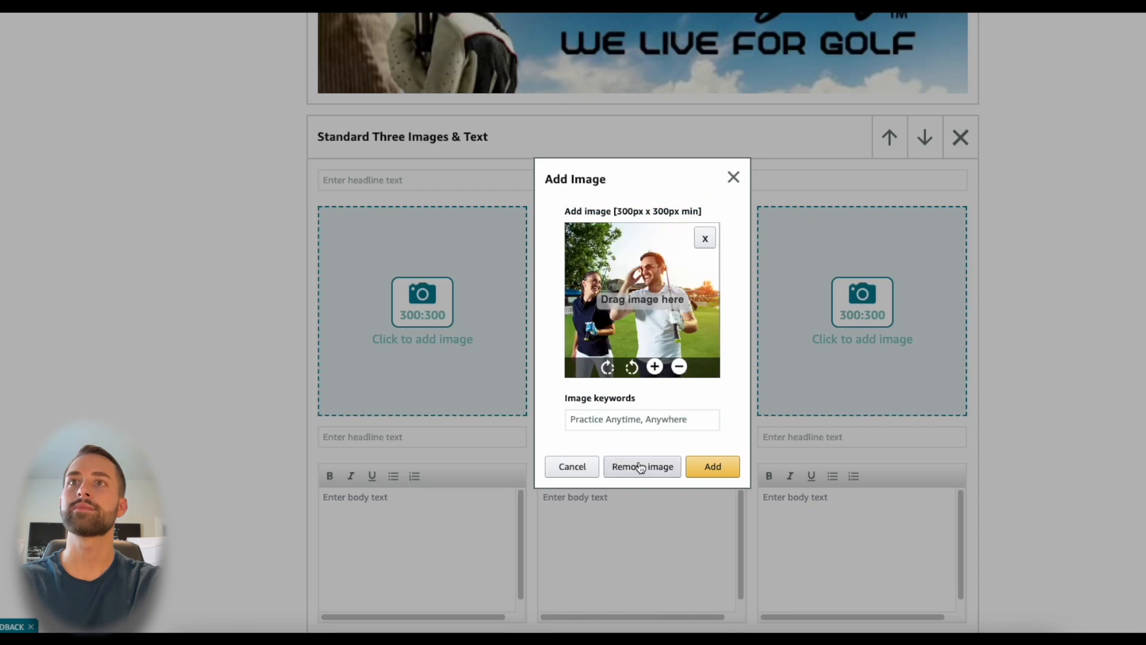
left_click(710, 468)
Step: Enter "Practice Anywhere, Anytime" as the headline beneath the first image
left_click(372, 438)
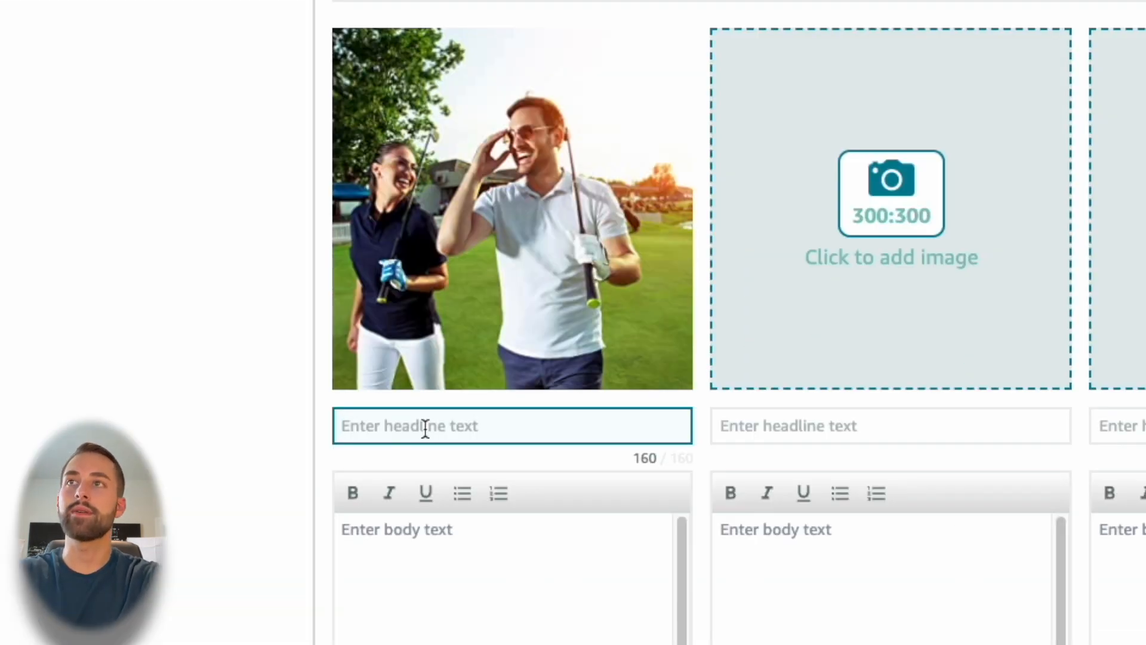
mouse_move(488, 274)
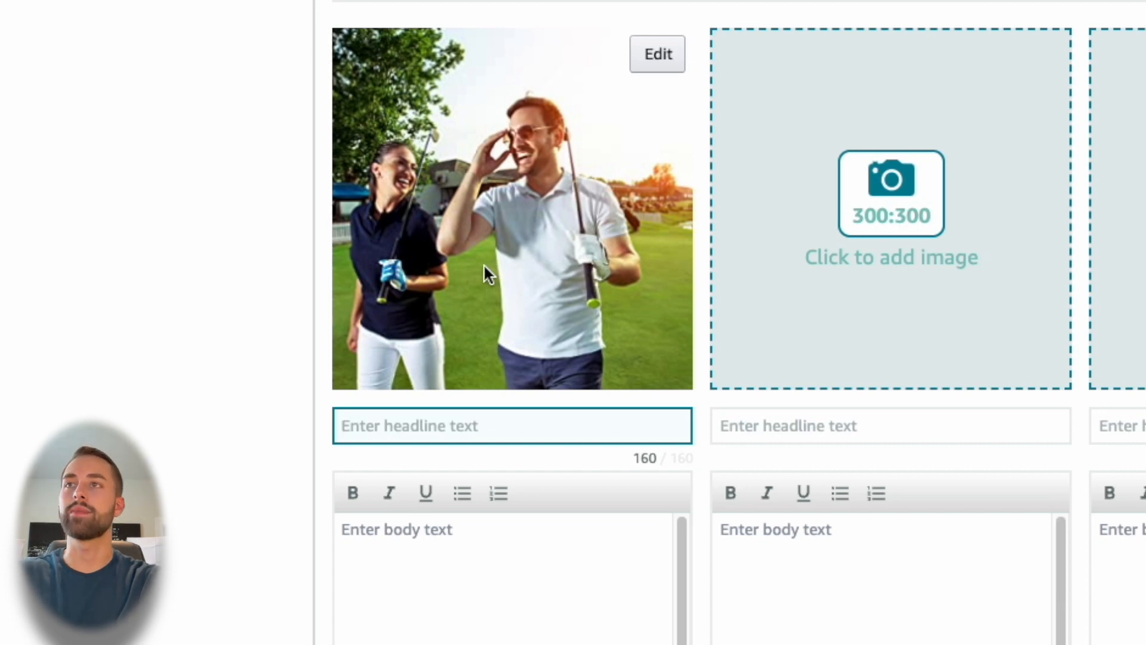
type("Practic")
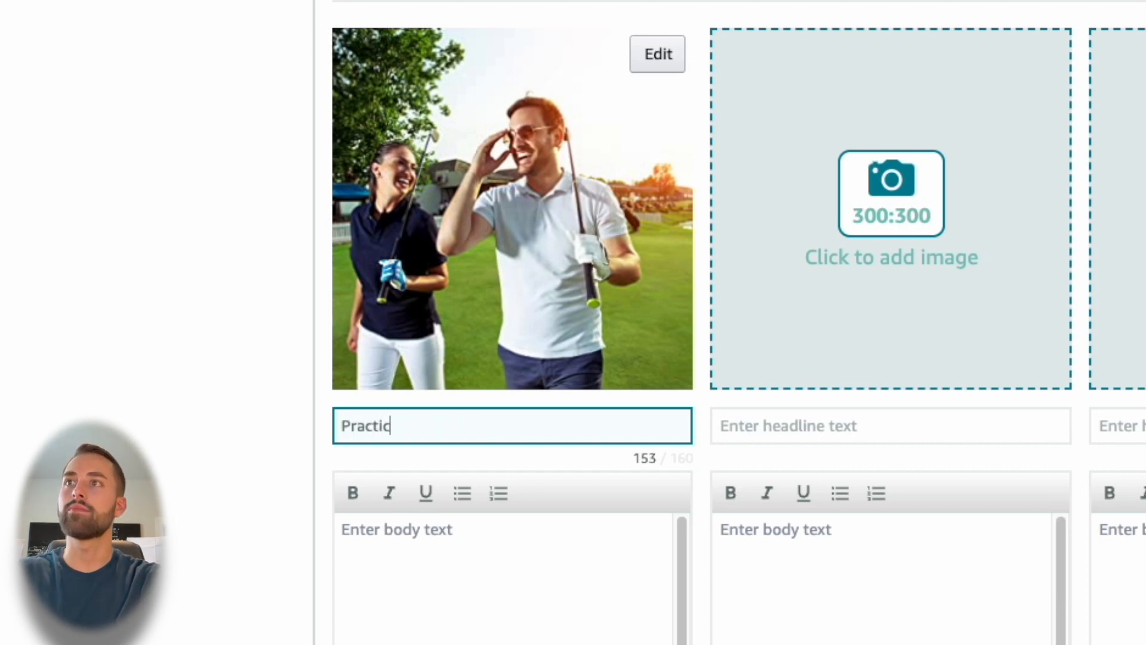
type("e Anywhere, Anytime")
Step: Enter "This product is great for use indoors and outdoors......" as the body text under the first image's headline
left_click(514, 470)
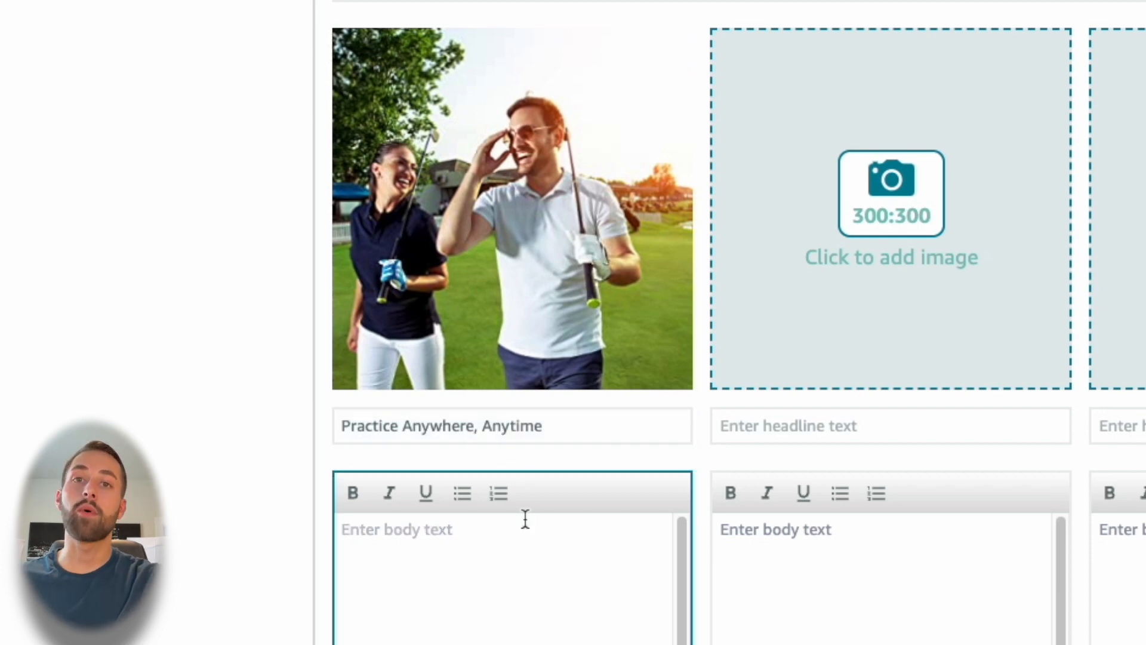
mouse_move(506, 154)
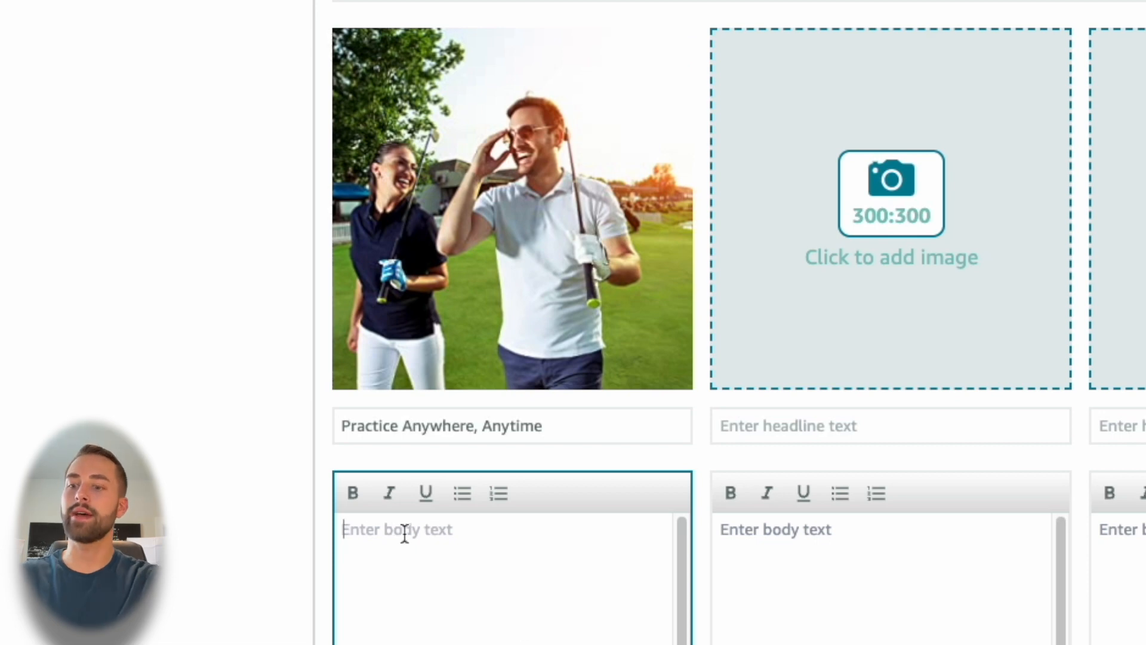
type("This produc")
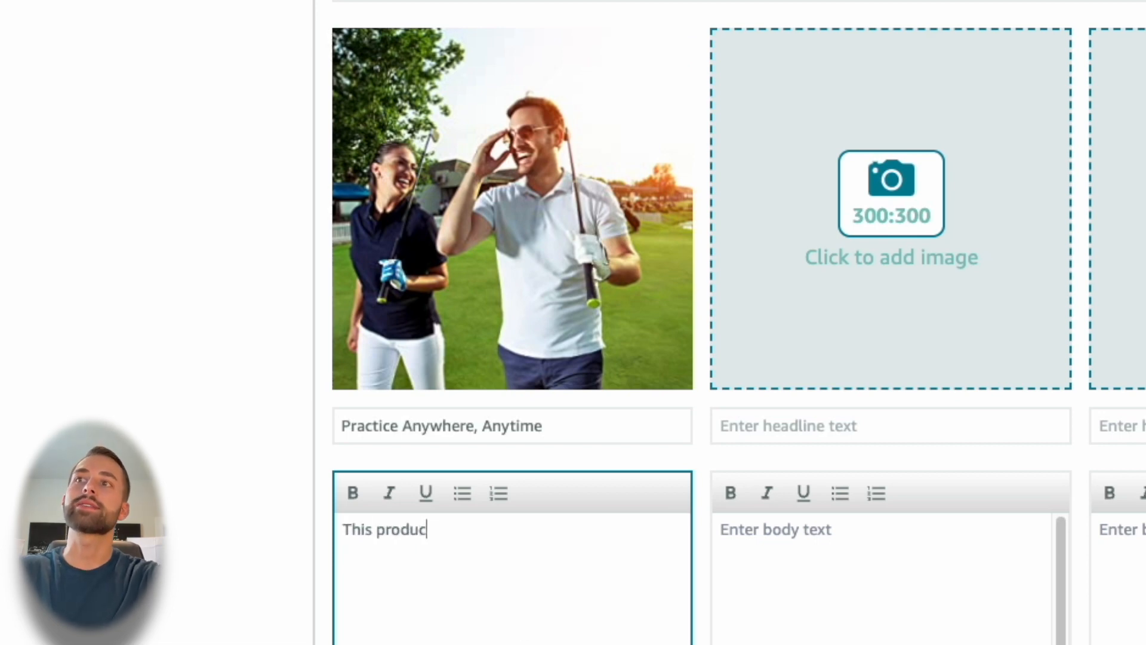
type("t is great for use indoors an dout")
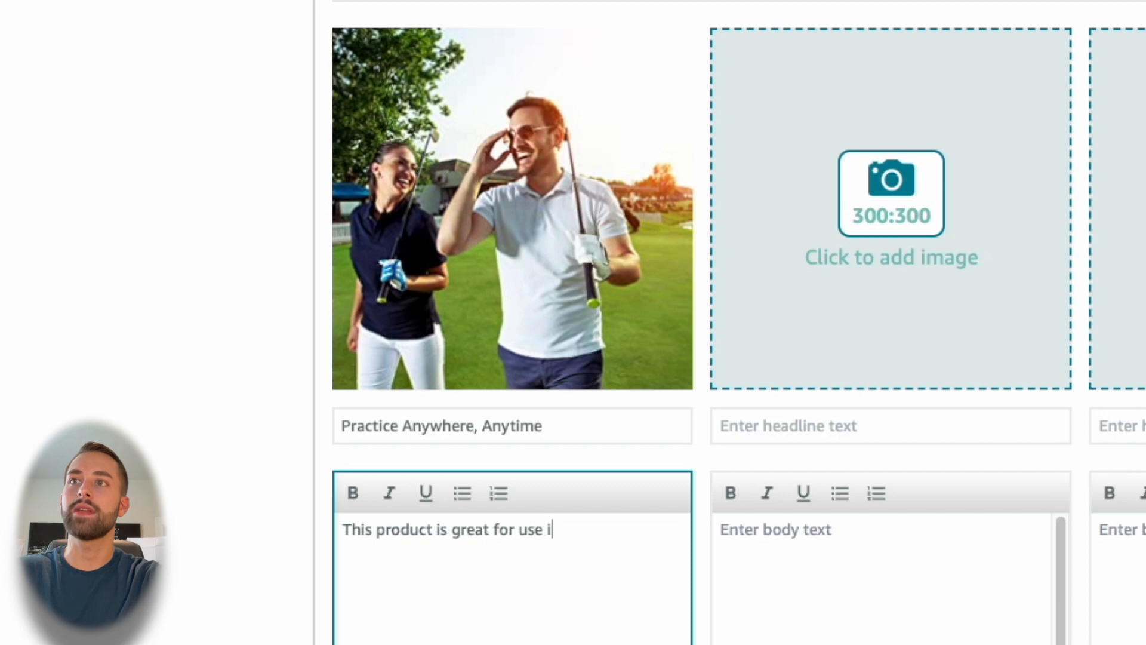
key("BackSpace")
key("BackSpace")
key("BackSpace")
key("BackSpace")
key("BackSpace")
type("d outdoors......")
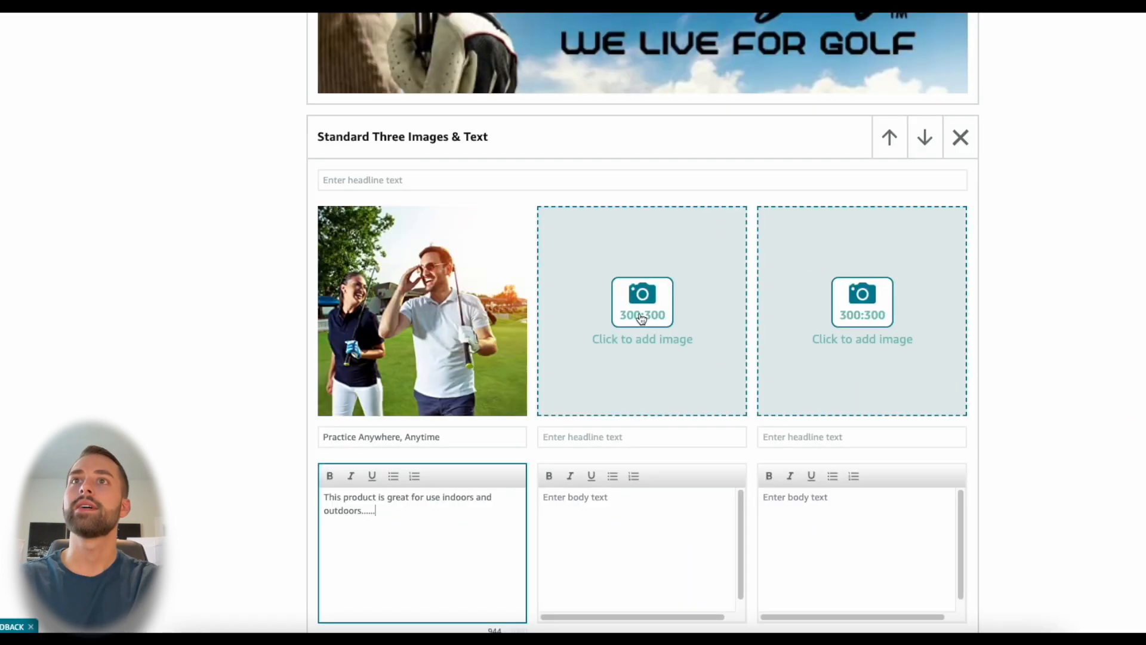
Step: Add 3 2.jpg from the asset library as the middle image of the Standard Three Images & Text module
left_click(901, 160)
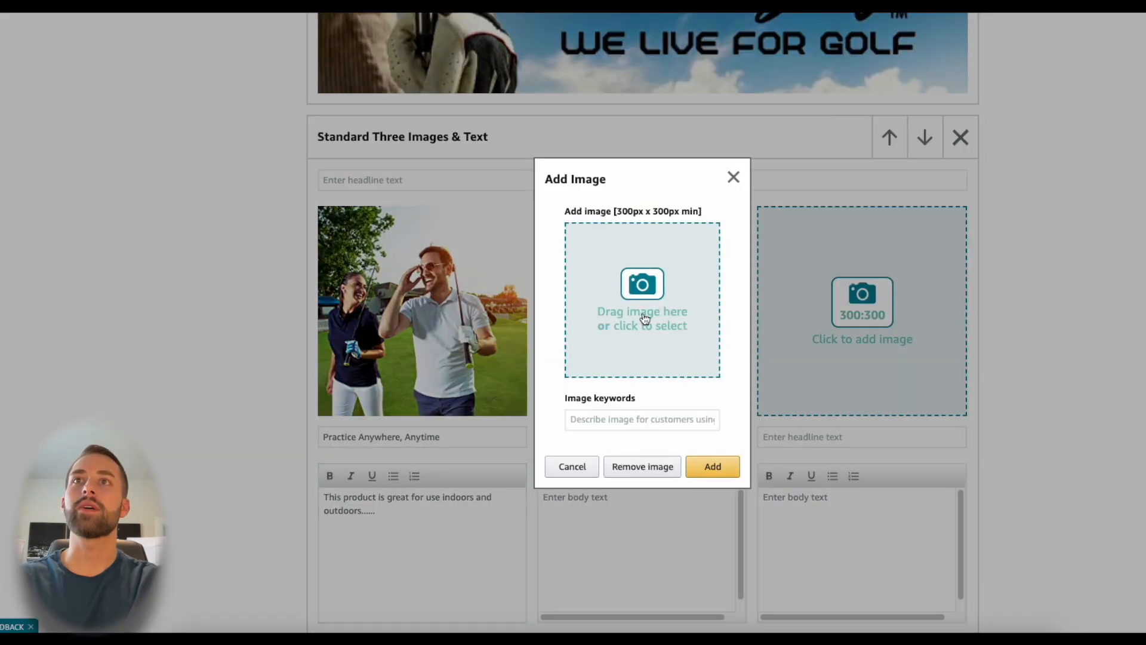
left_click(650, 281)
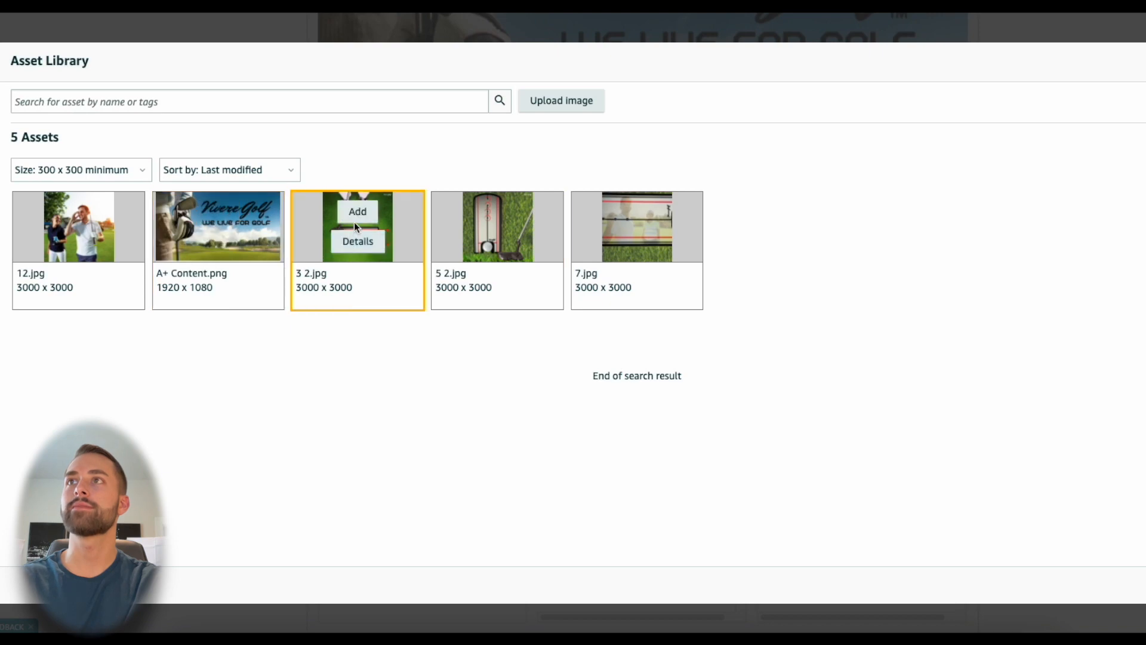
left_click(357, 210)
left_click(696, 466)
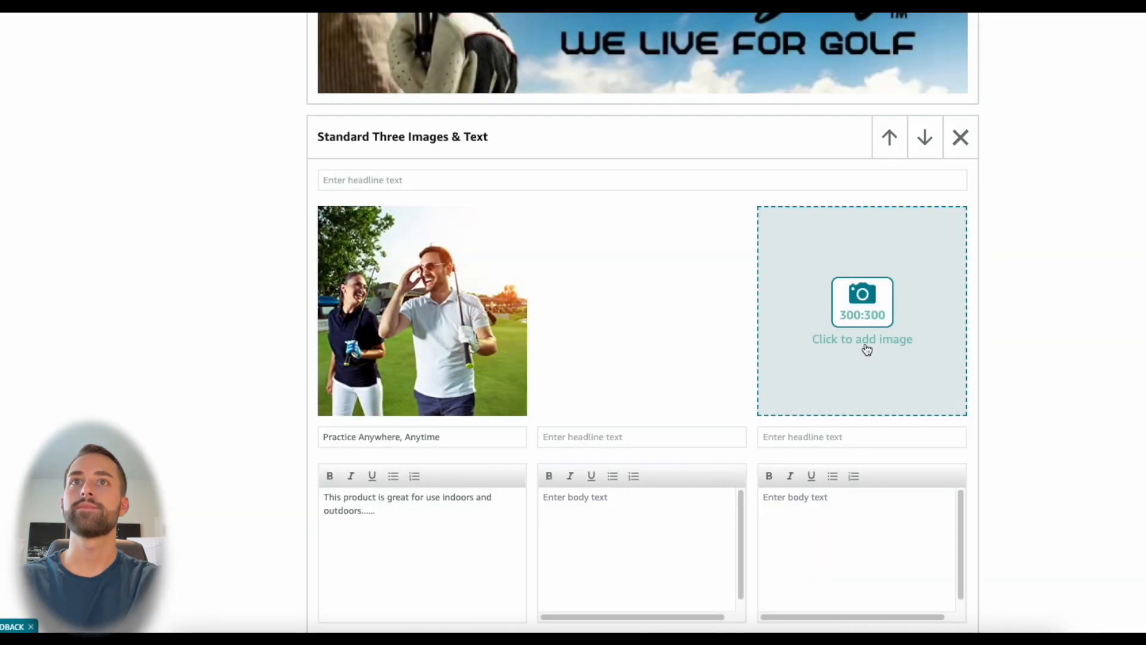
Step: Add 5 2.jpg from the asset library as the third image of the Standard Three Images & Text module
left_click(852, 290)
left_click(663, 300)
mouse_move(505, 256)
left_click(497, 211)
left_click(711, 466)
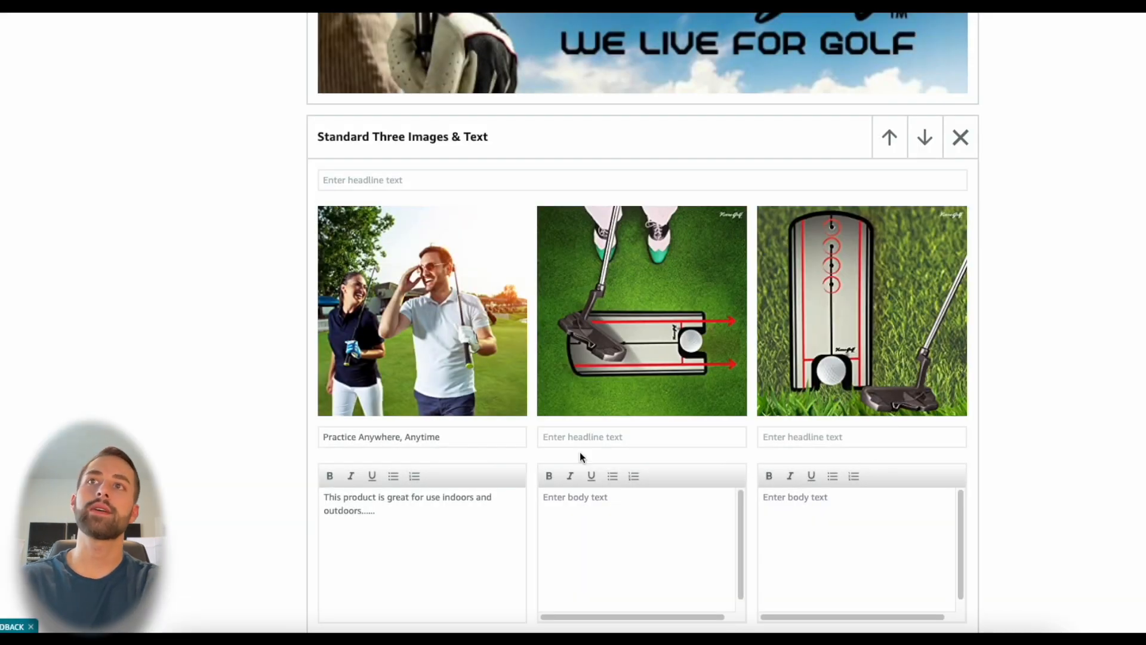
Step: Enter "Key Features" as the main headline of the Standard Three Images & Text module
left_click(624, 436)
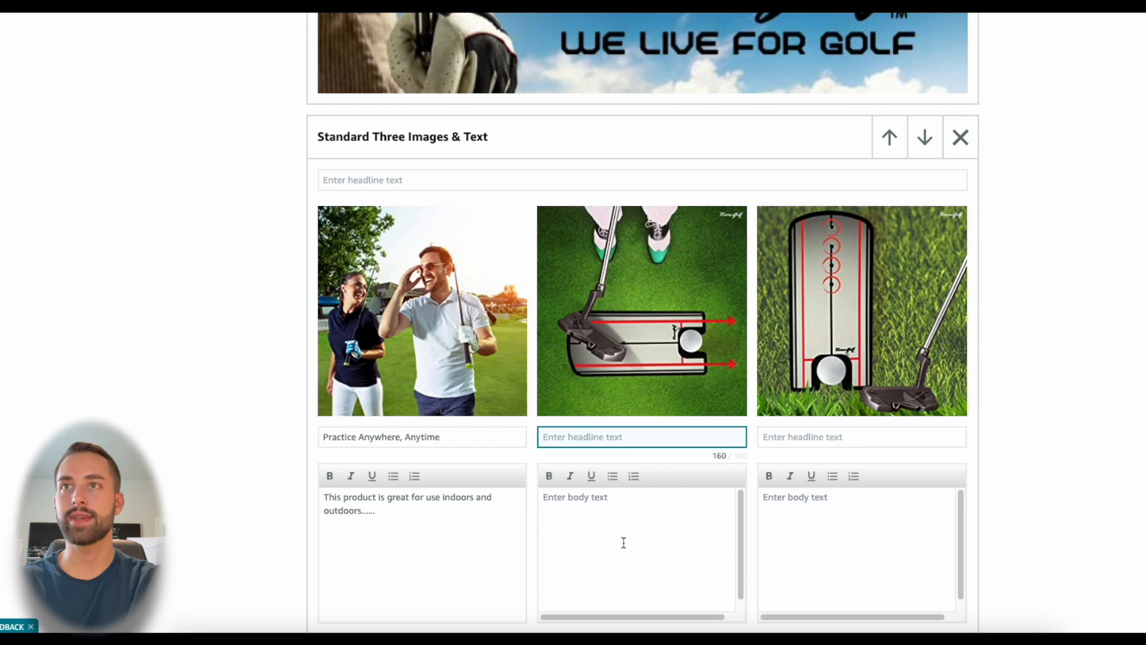
left_click(623, 542)
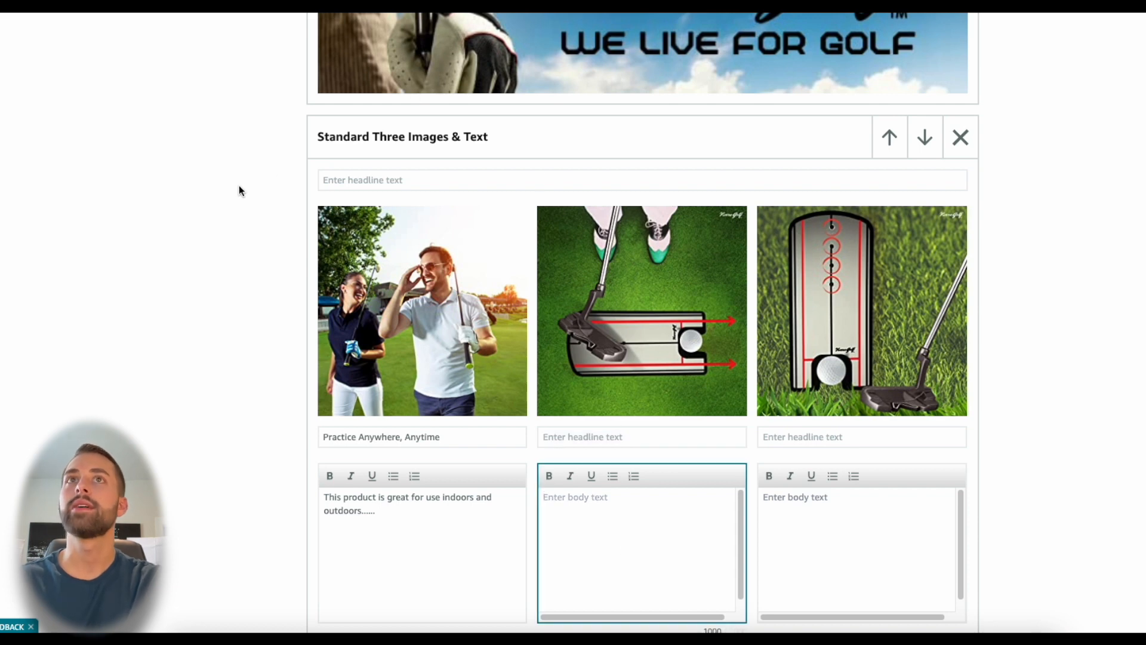
left_click(440, 178)
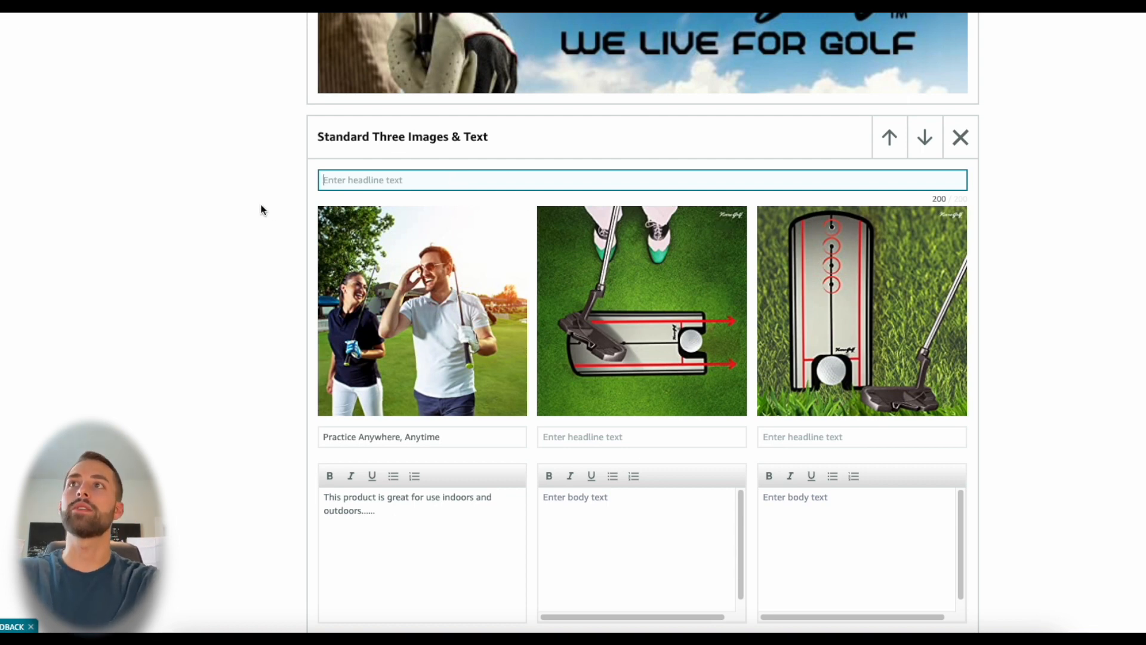
type("Key Features")
left_click(211, 233)
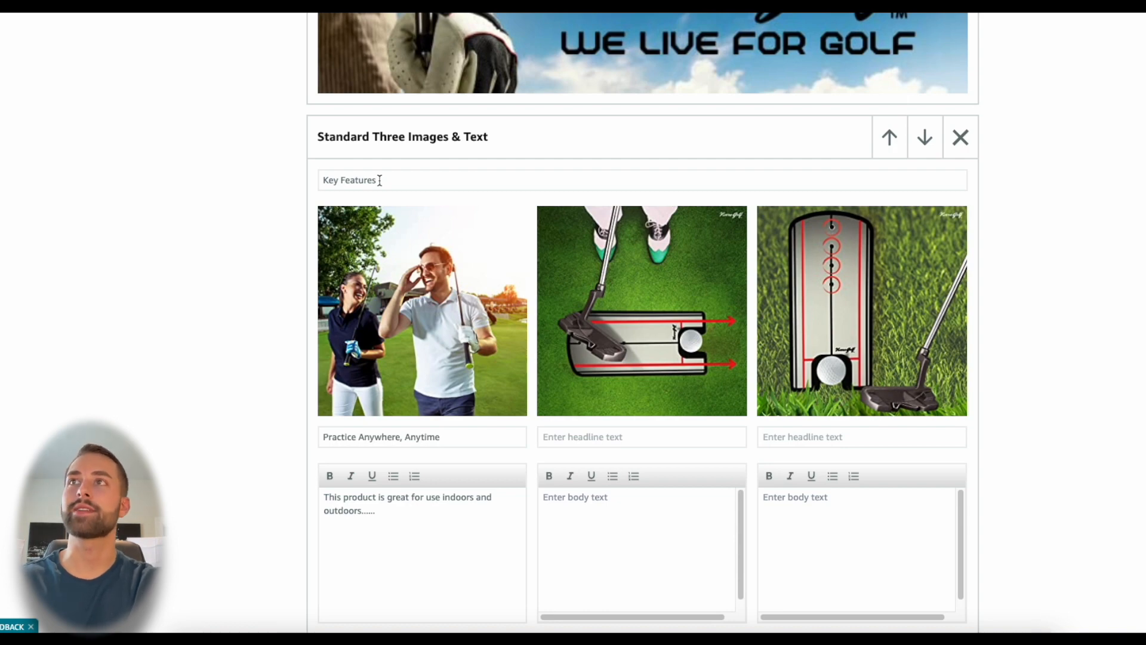
Step: Move the Standard Three Images & Text module above the Standard Company Logo module and back below it
scroll(236, 215, "up", 3)
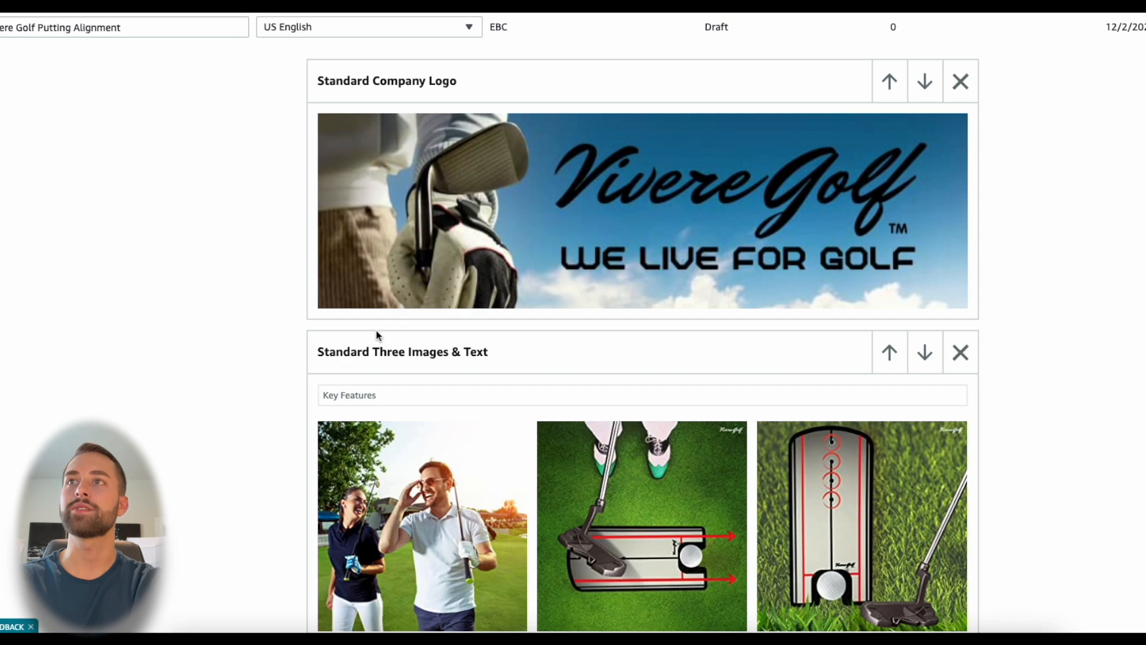
scroll(762, 398, "down", 3)
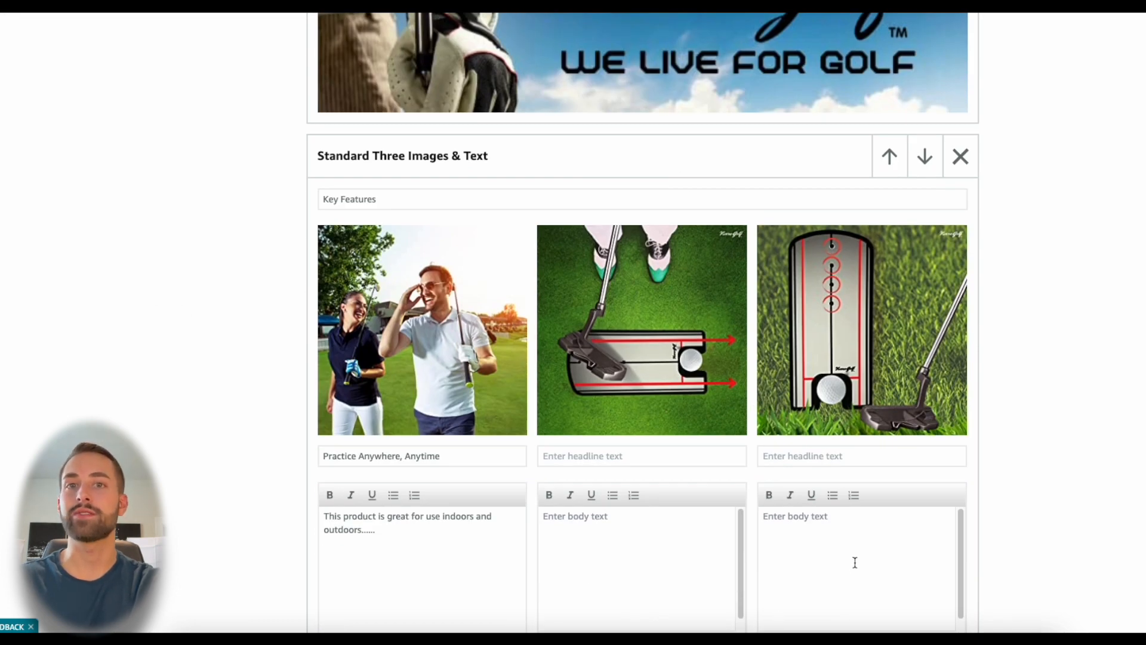
scroll(855, 562, "up", 2)
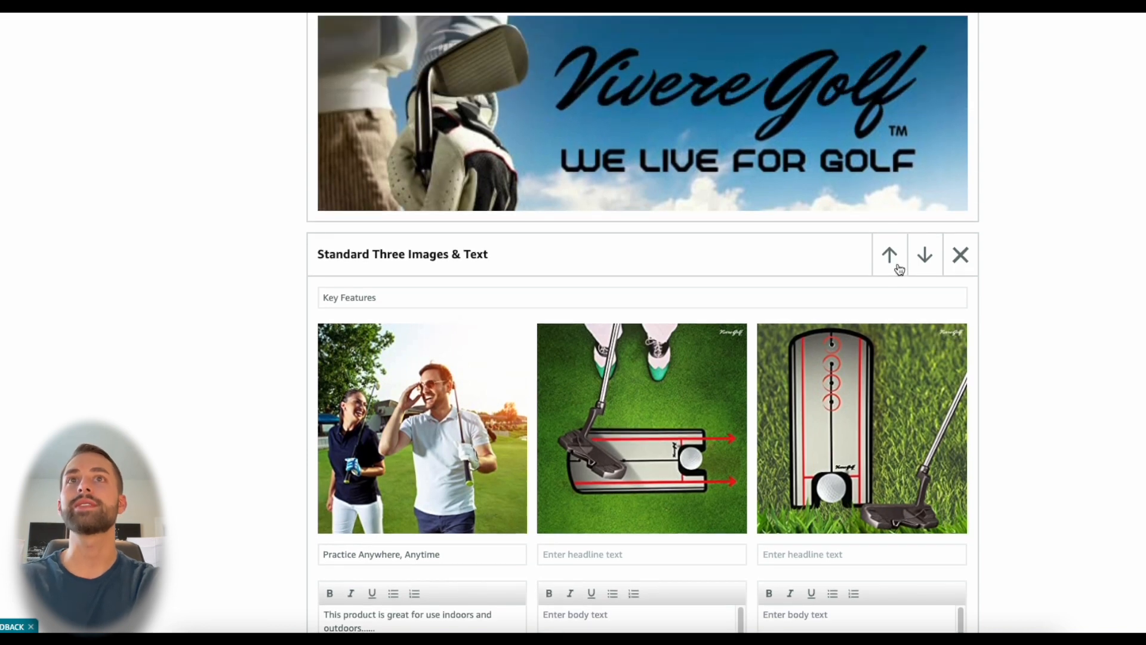
left_click(890, 255)
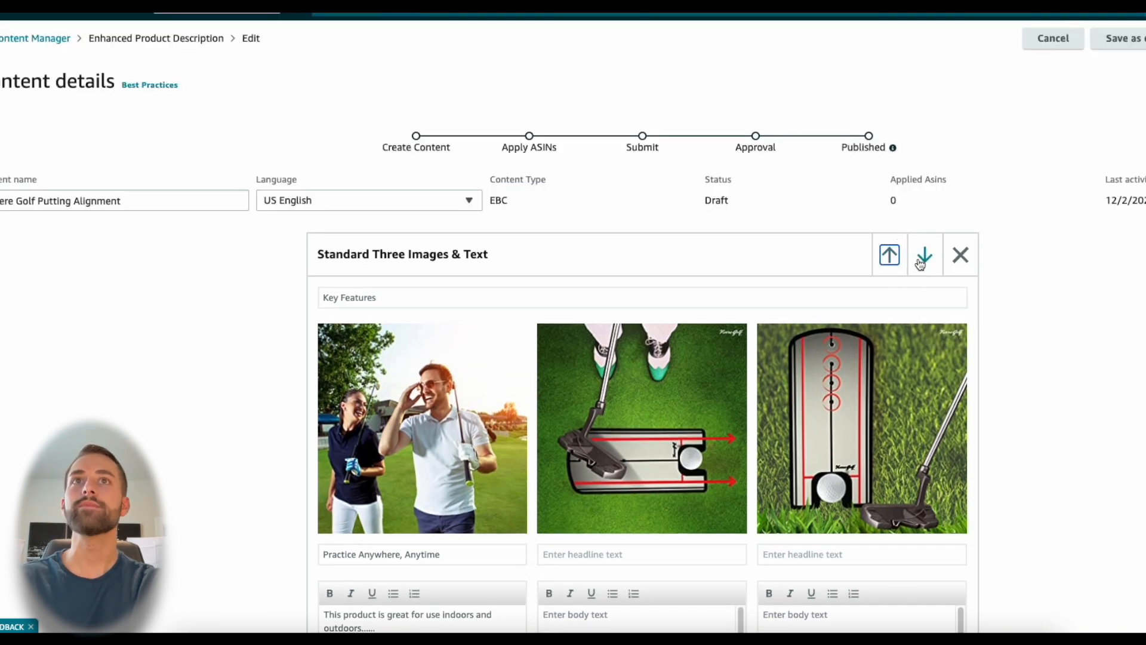
left_click(924, 257)
left_click(890, 255)
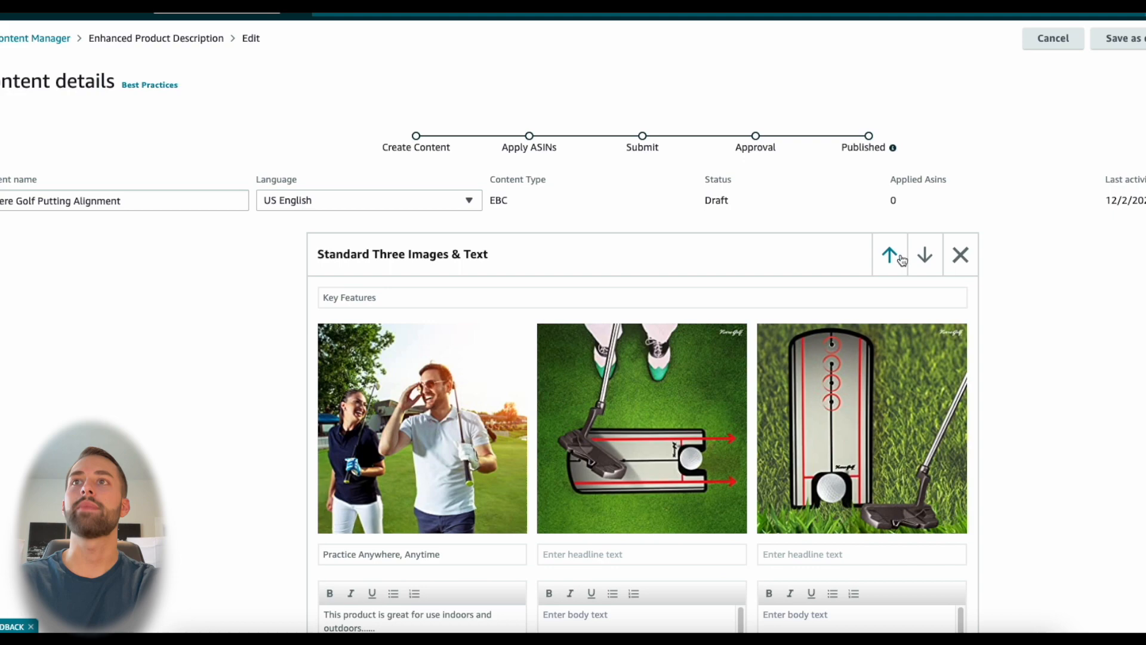
scroll(984, 281, "down", 5)
scroll(1014, 305, "down", 2)
scroll(1044, 322, "up", 7)
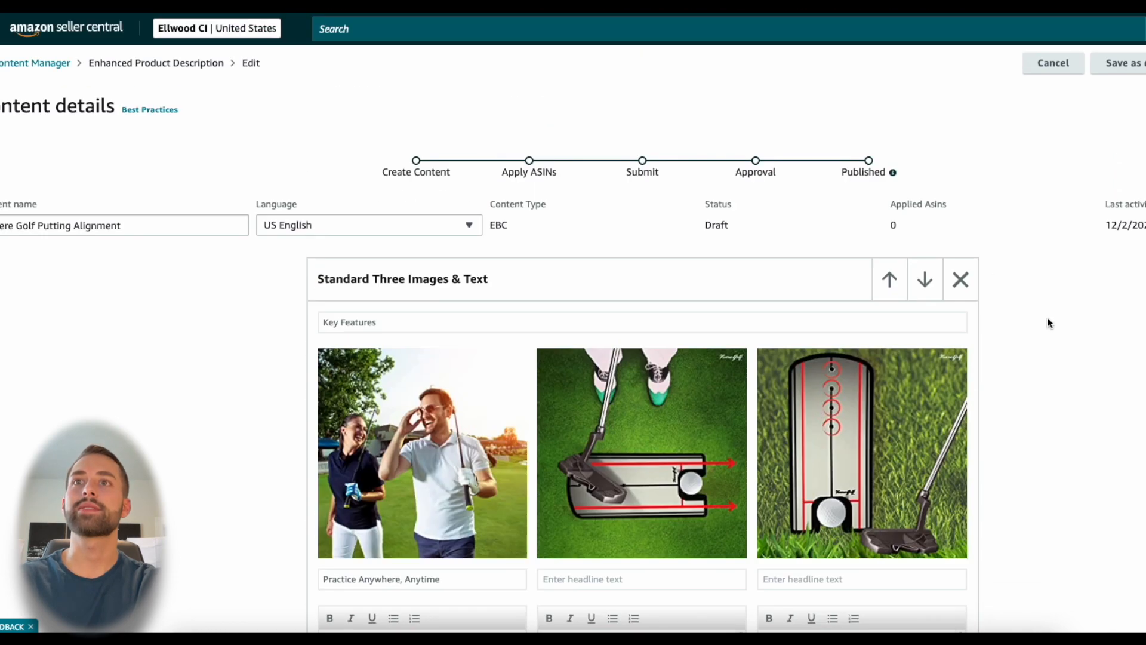
left_click(924, 290)
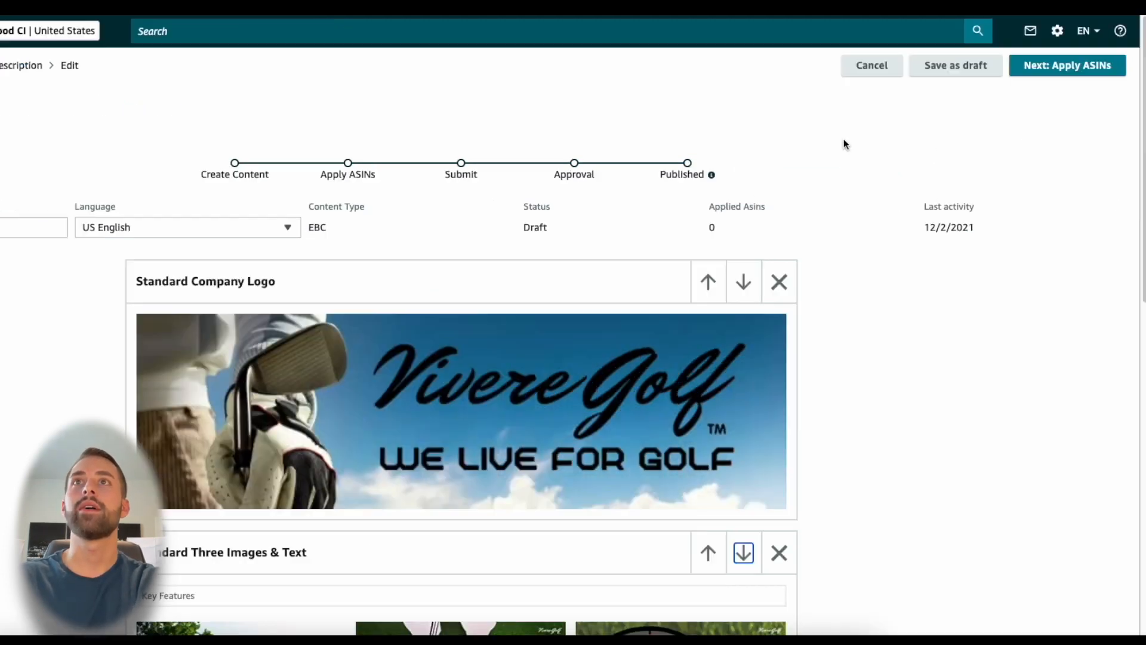
Step: Proceed to applying ASINs, search for ASIN B09MV42NNZ and select the Vivere Golf Putting Alignment Mirror
left_click(1067, 67)
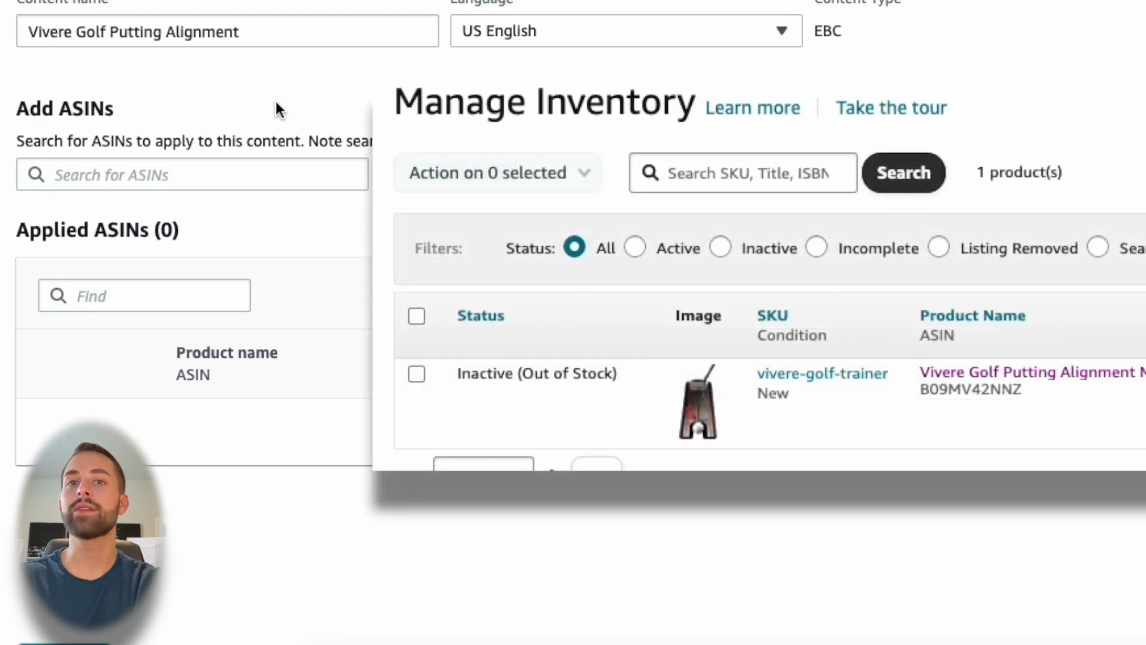
left_click(228, 172)
type("B09MV42NNZ")
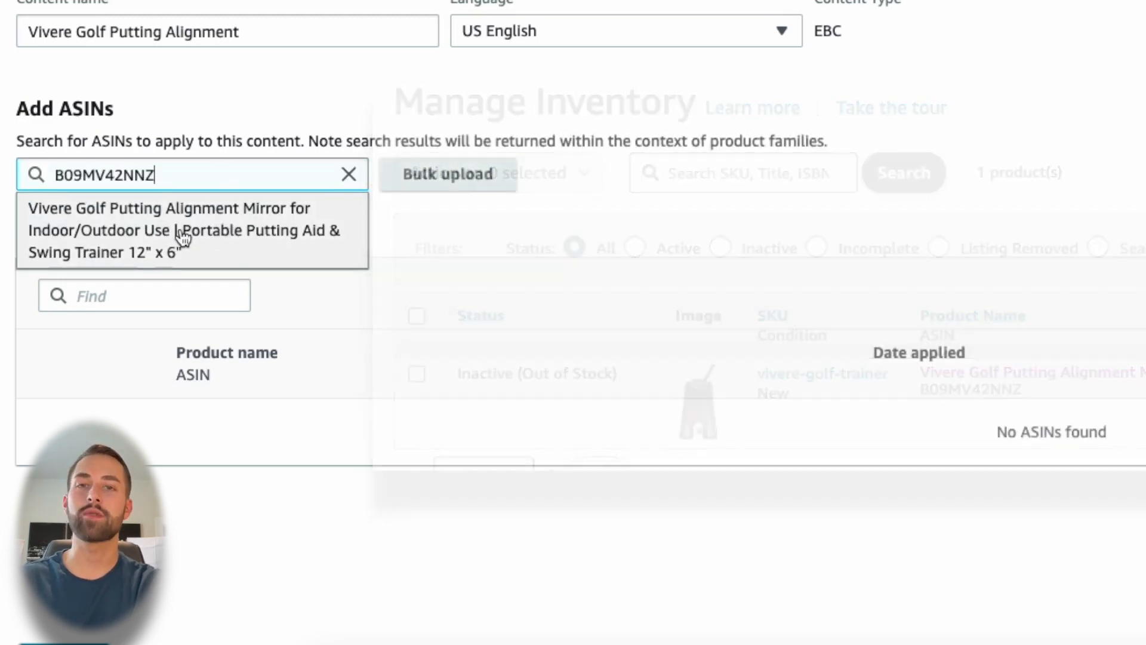
left_click(182, 234)
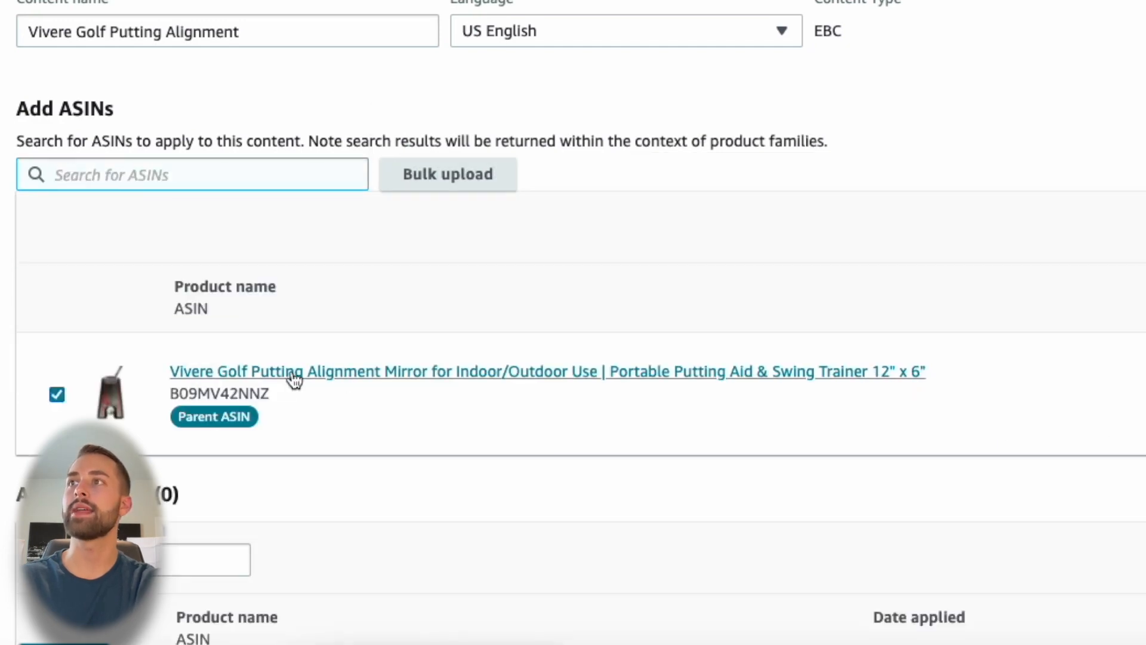
Step: Apply the content to the selected putting alignment mirror ASIN and proceed to the review and submit stage
double_click(249, 394)
left_click(279, 411)
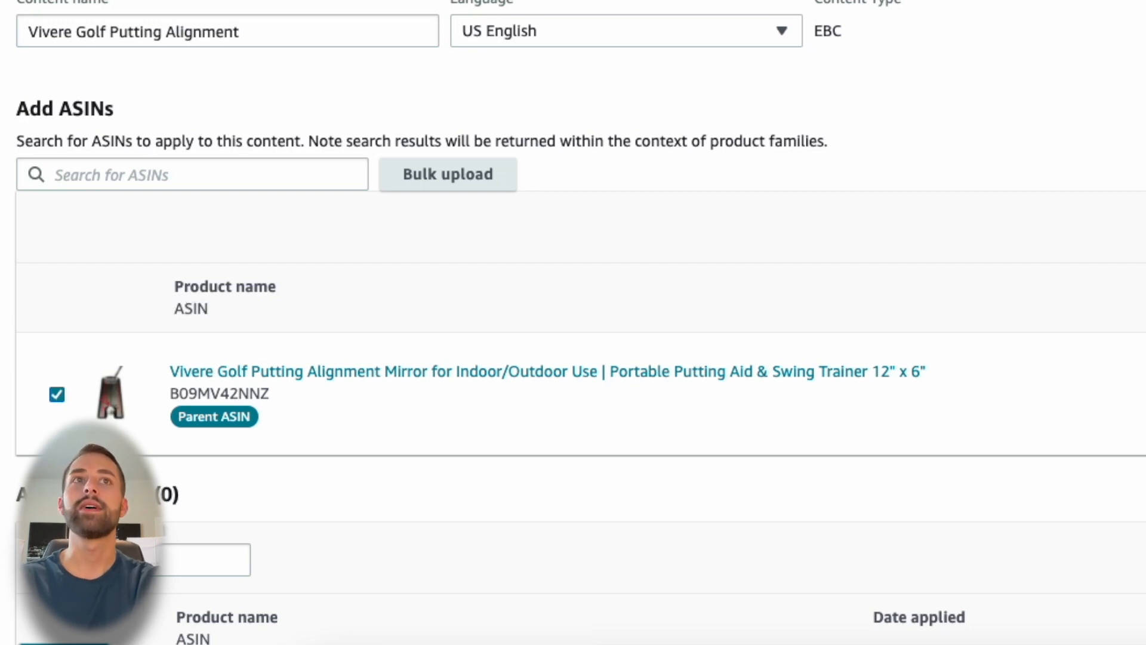
double_click(1052, 456)
left_click(959, 466)
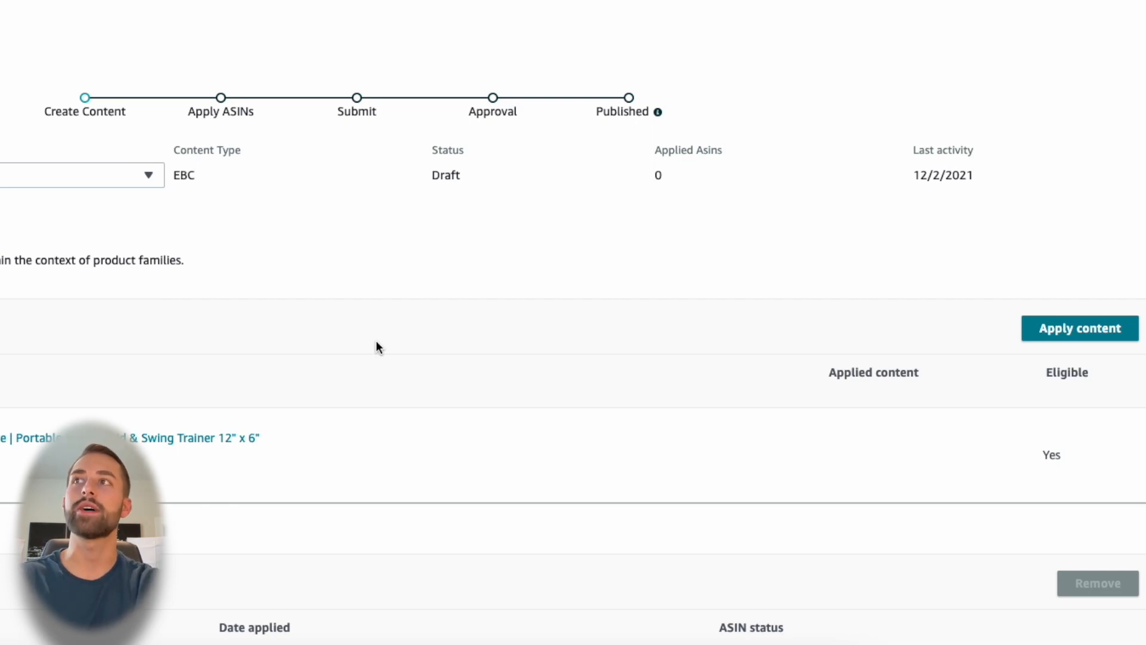
double_click(1055, 454)
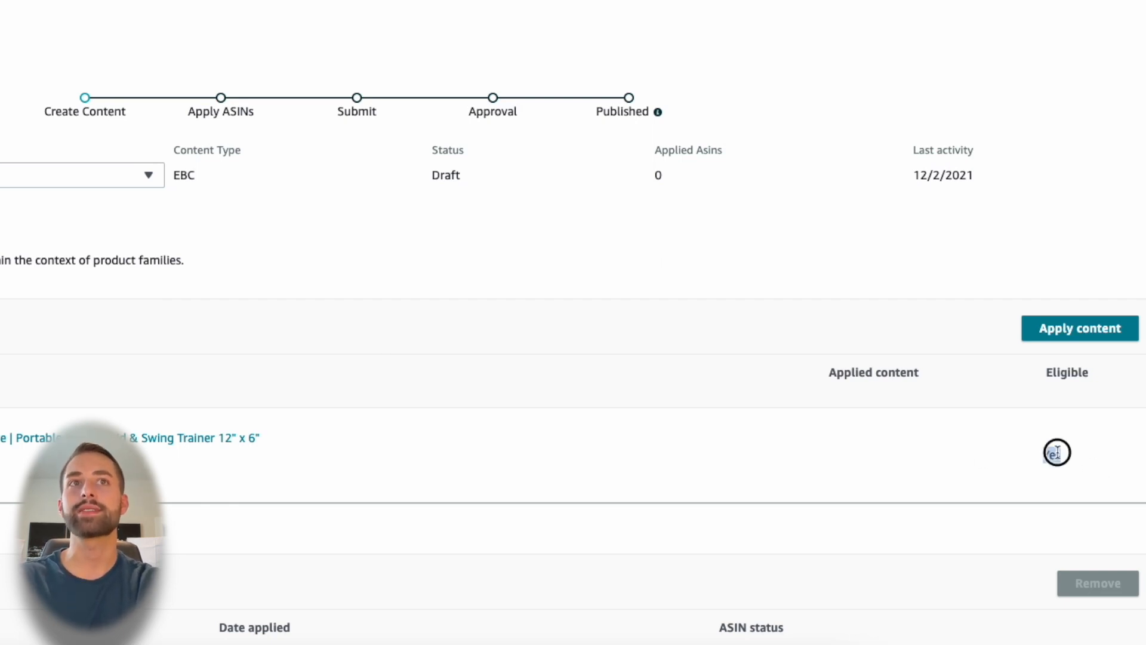
left_click(882, 475)
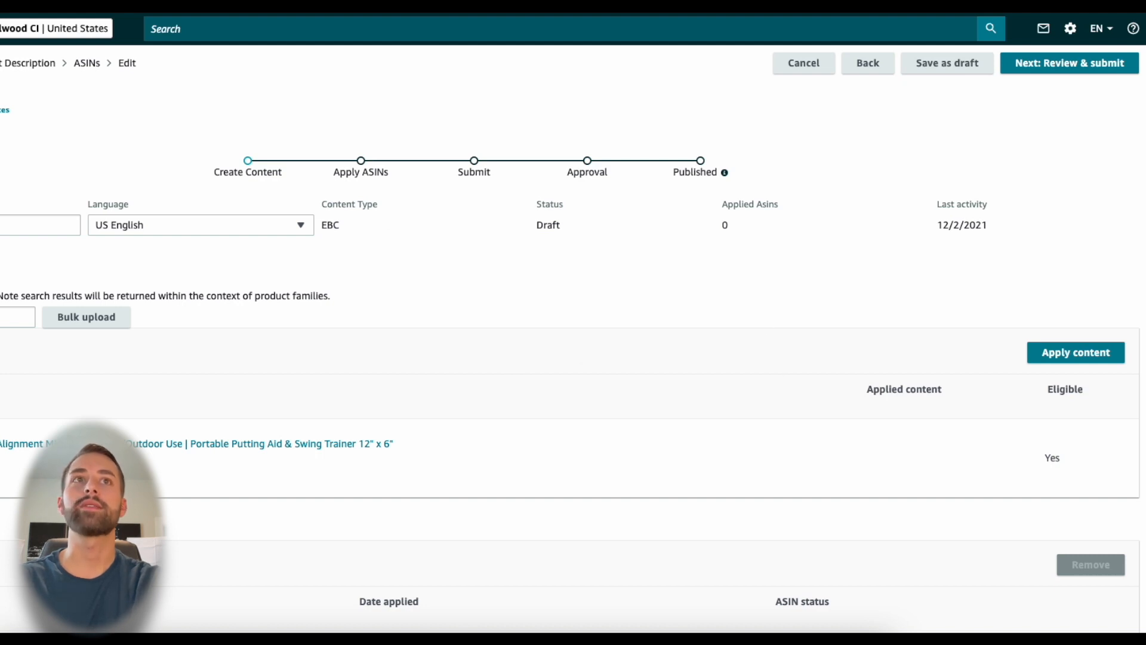
left_click(1094, 352)
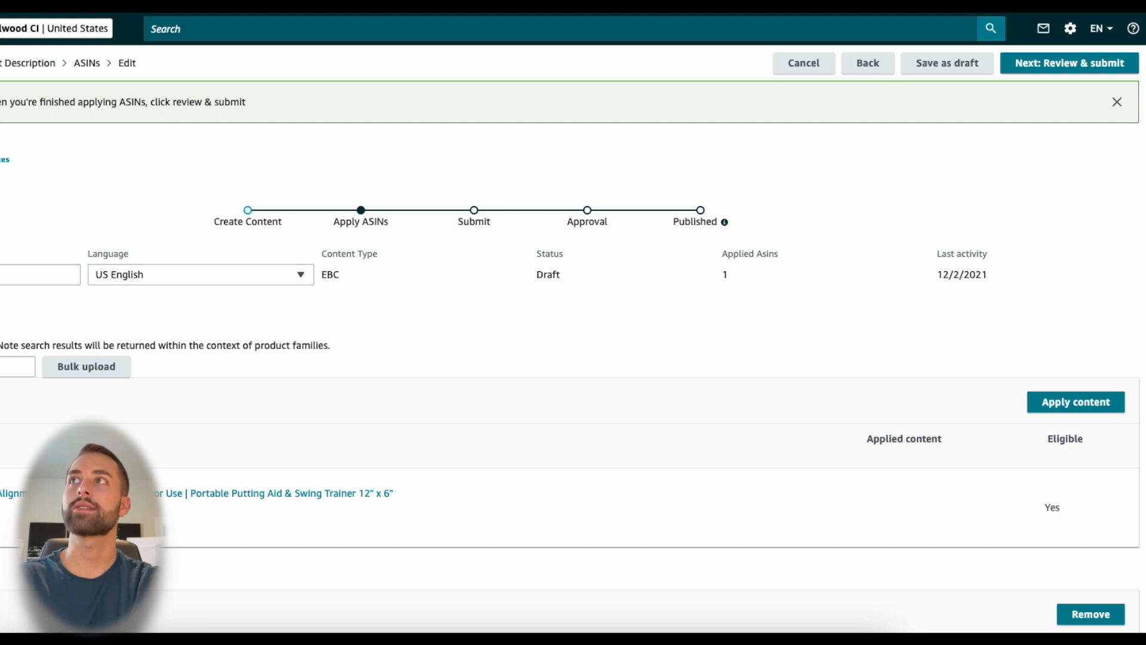
left_click(1058, 67)
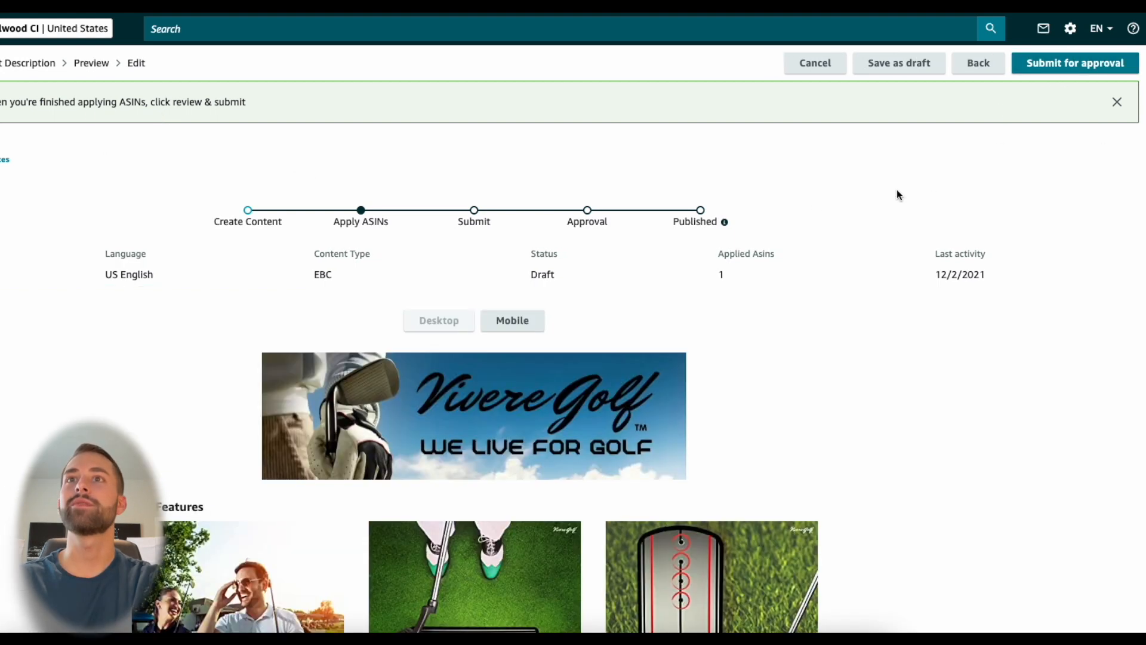
Step: Examine the desktop preview of the content, including the logo banner and the Key Features images and text
scroll(900, 186, "down", 3)
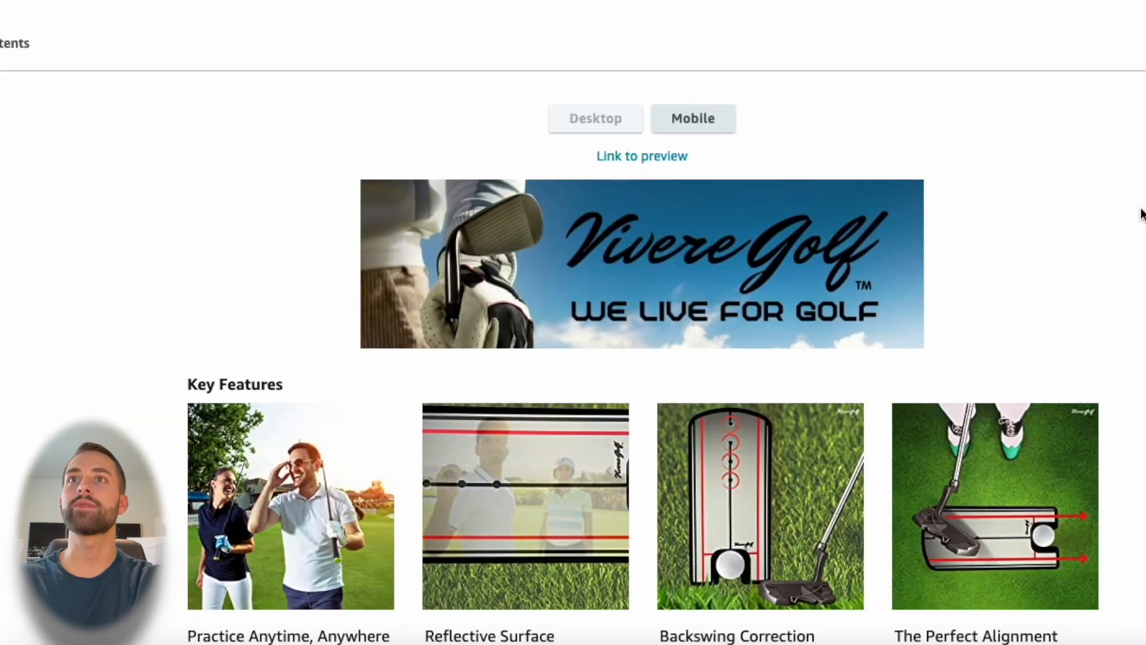
scroll(1133, 189, "down", 3)
scroll(1133, 190, "down", 1)
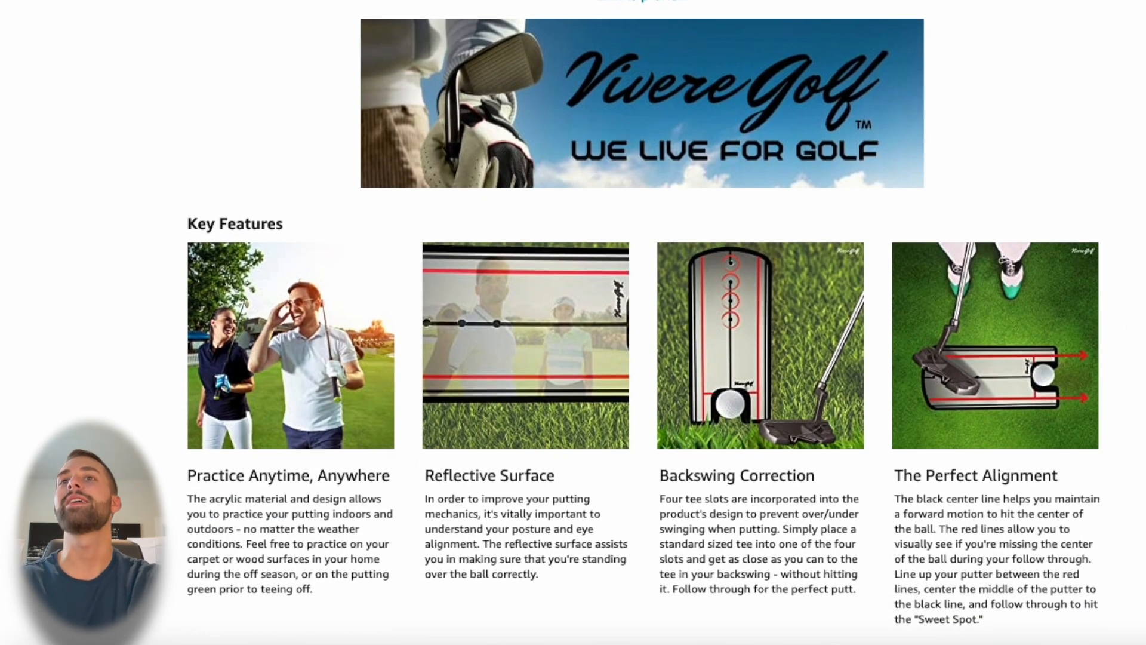
scroll(758, 77, "down", 1)
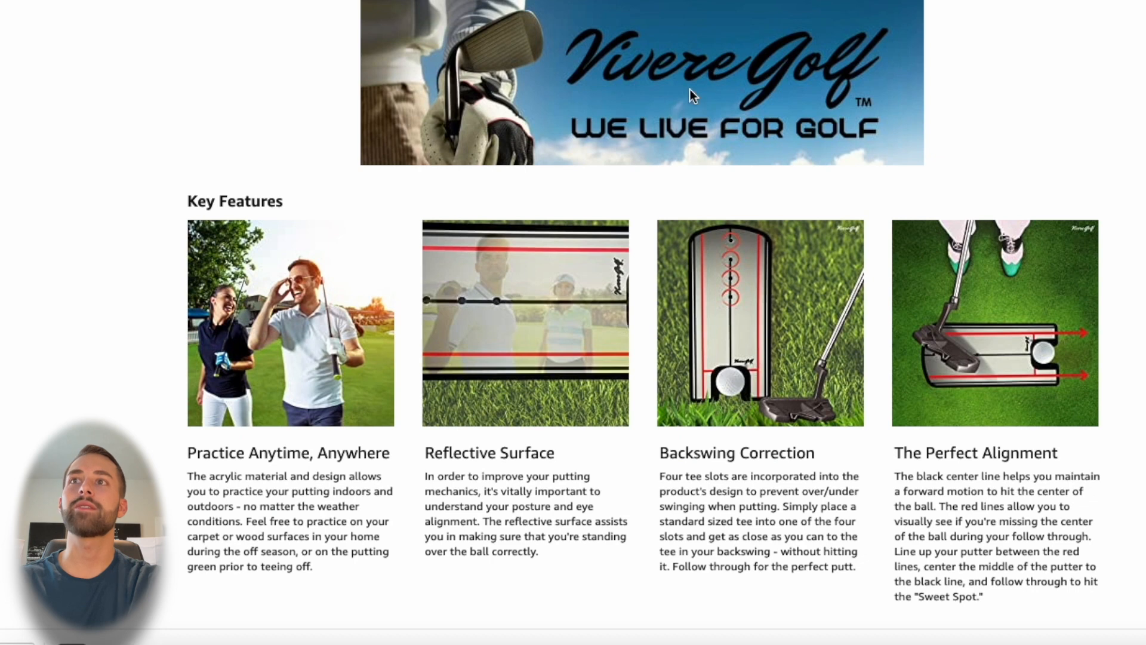
scroll(689, 96, "down", 1)
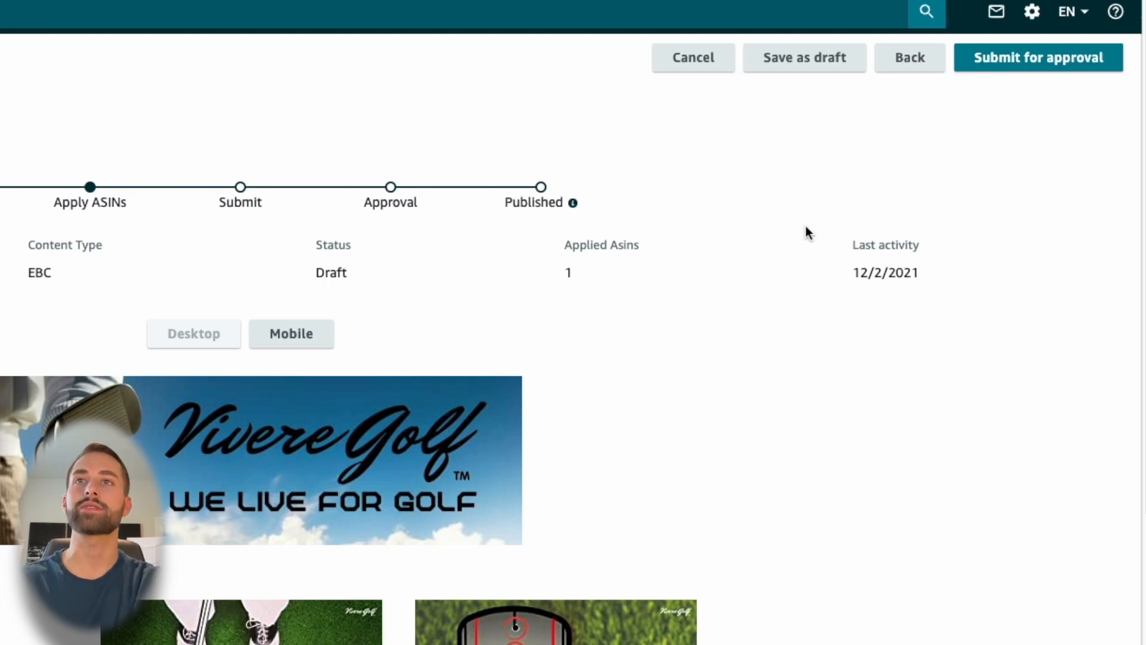
scroll(776, 311, "down", 1)
scroll(780, 297, "up", 1)
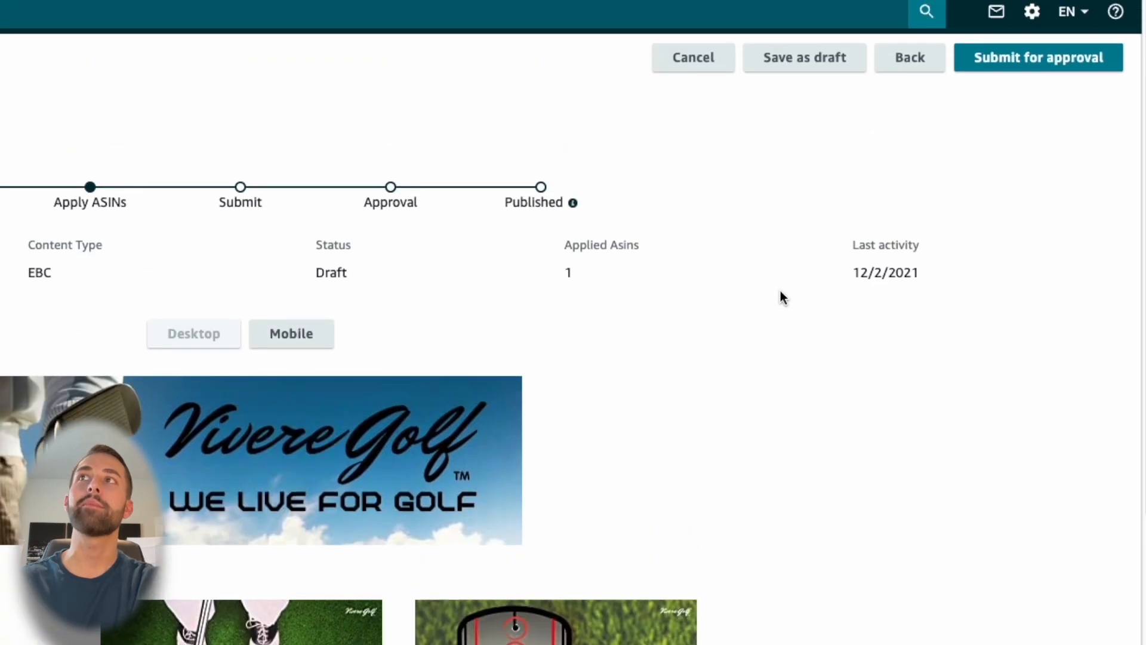